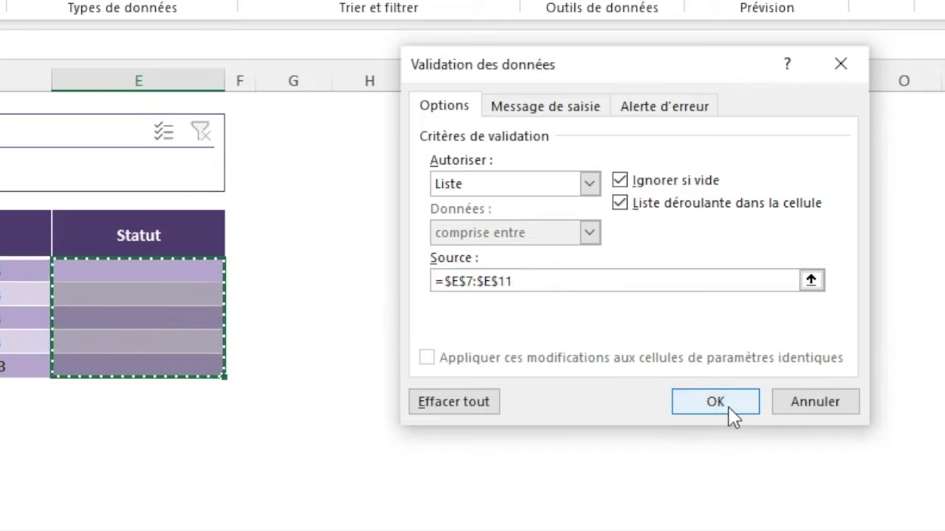
Confirm the list validation and enter Terminée and A terminer as the first two statuses.
{"action": "left_click", "coordinate": [727, 409]}
{"action": "type", "text": "Terminé"}
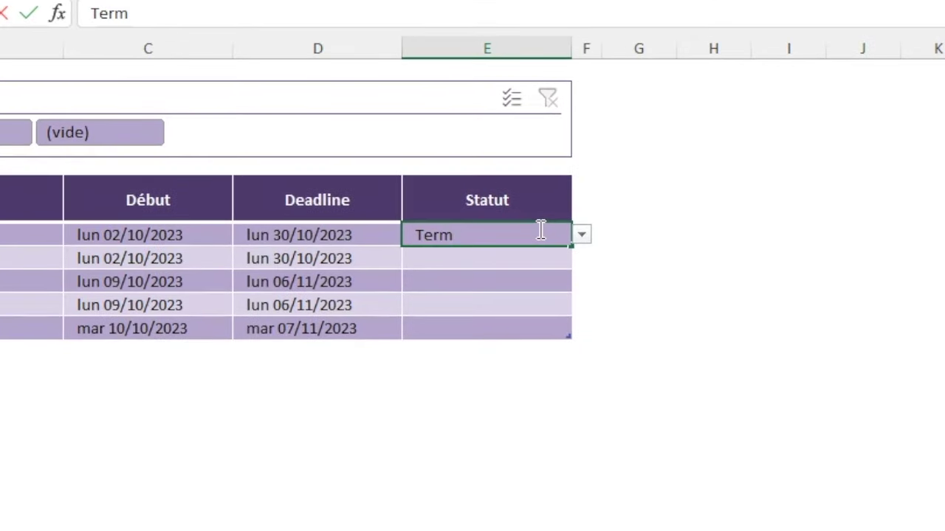
{"action": "type", "text": "e"}
{"action": "key", "text": "Return"}
{"action": "type", "text": "t"}
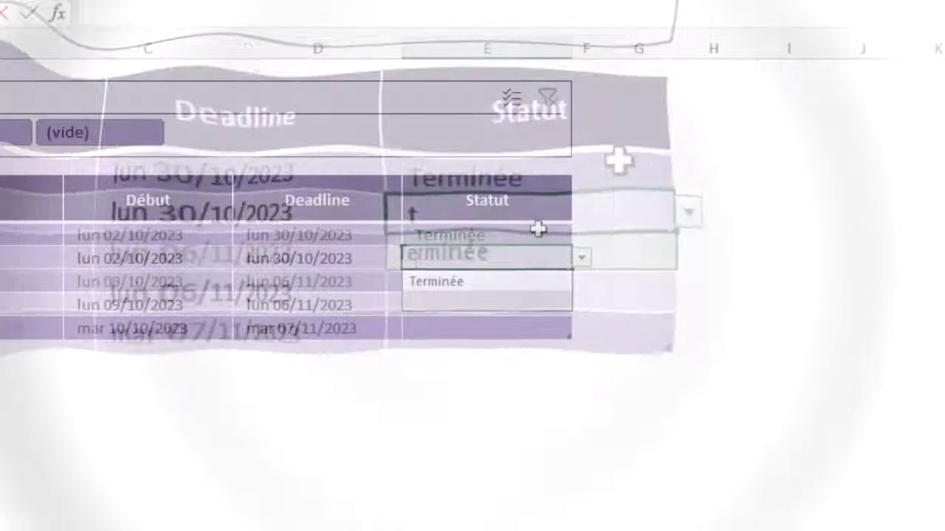
{"action": "key", "text": "BackSpace"}
{"action": "type", "text": "A terminer"}
{"action": "key", "text": "Return"}
Check the third task's status choices, then add Tâche 8 and open its Statut drop-down.
{"action": "left_click", "coordinate": [581, 282]}
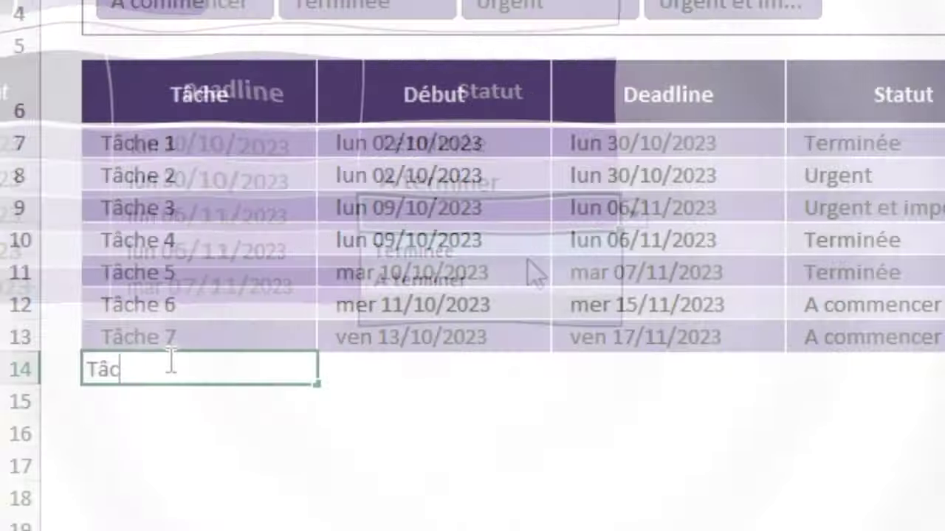
{"action": "type", "text": "he 8"}
{"action": "key", "text": "Return"}
{"action": "left_click", "coordinate": [168, 359]}
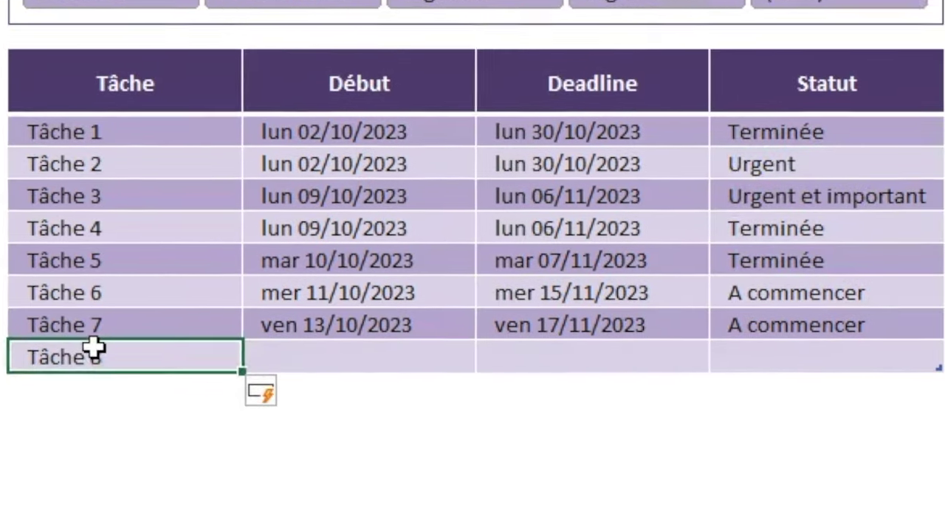
{"action": "left_click", "coordinate": [404, 295]}
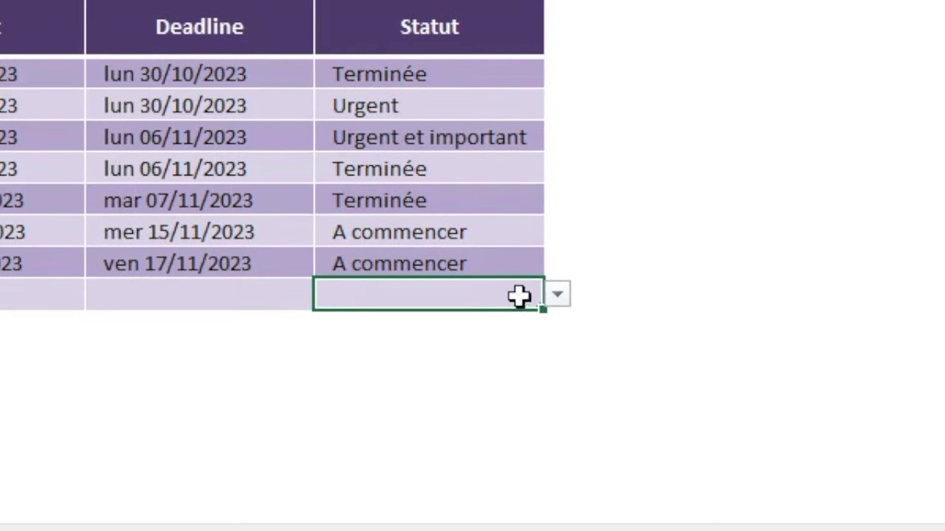
{"action": "left_click", "coordinate": [547, 295]}
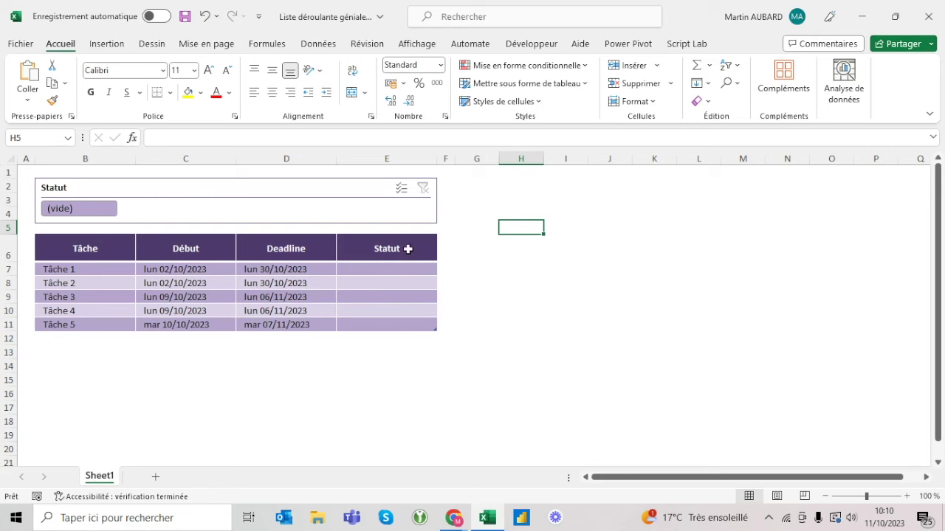
Enter Terminée as the first task's status in E7.
{"action": "left_click", "coordinate": [409, 252]}
{"action": "left_click", "coordinate": [763, 46]}
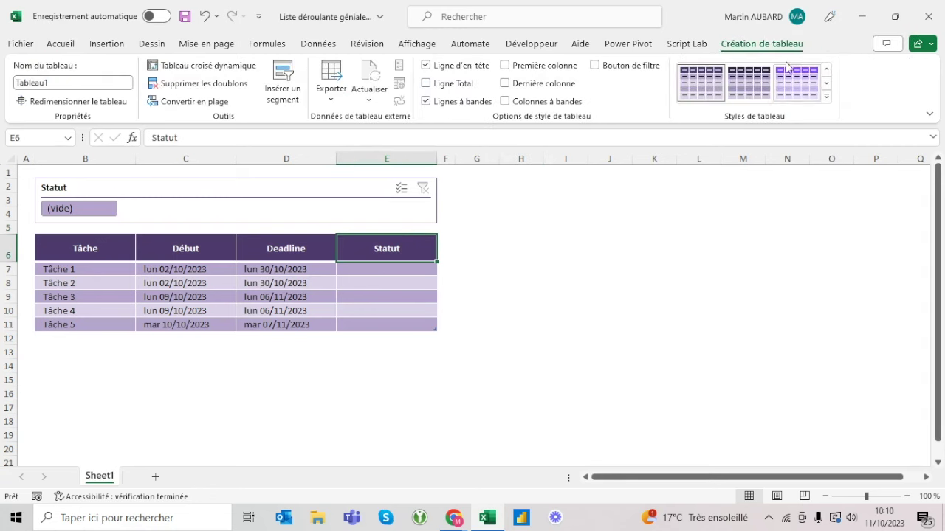
{"action": "left_click", "coordinate": [391, 270]}
{"action": "left_click", "coordinate": [96, 270]}
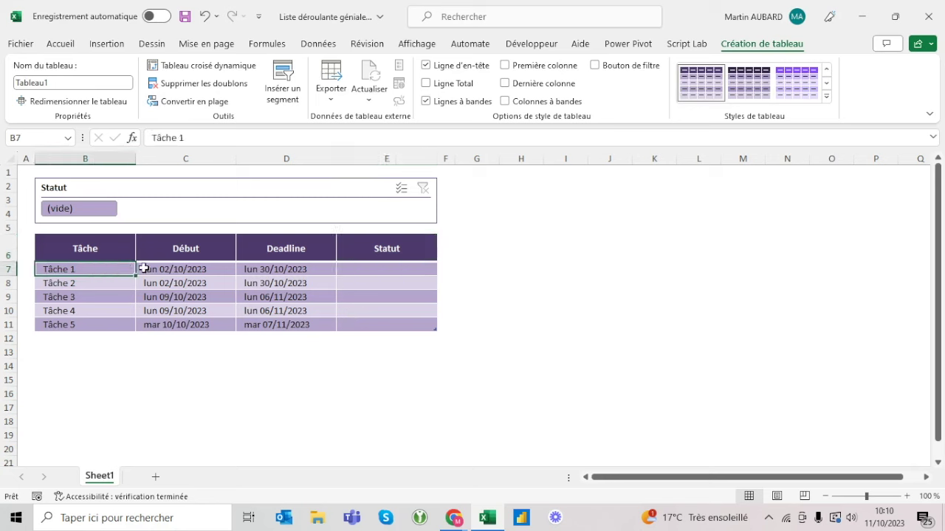
{"action": "left_click", "coordinate": [413, 274]}
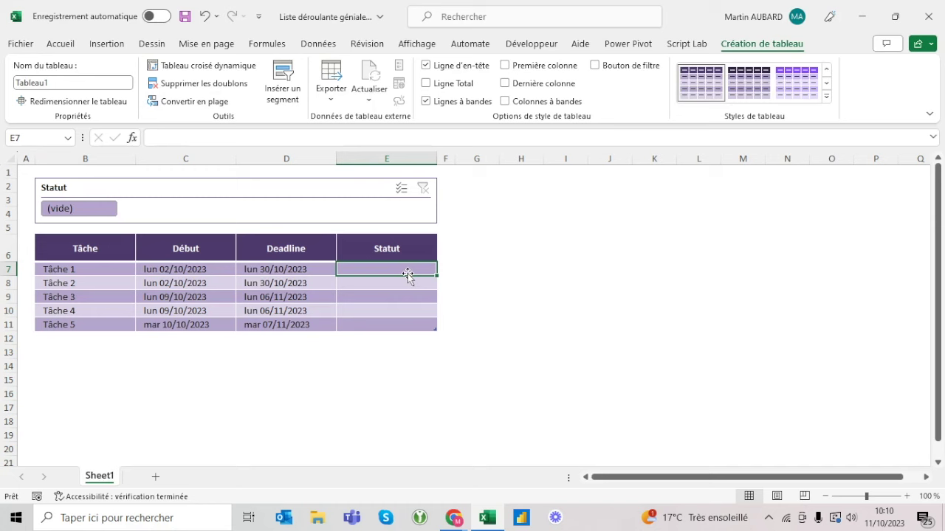
{"action": "type", "text": "Terminée"}
{"action": "key", "text": "ctrl+Return"}
Cancel the Terminée entry in E8, delete Terminée from E7, and select the Statut cells E7:E11.
{"action": "left_click", "coordinate": [388, 284]}
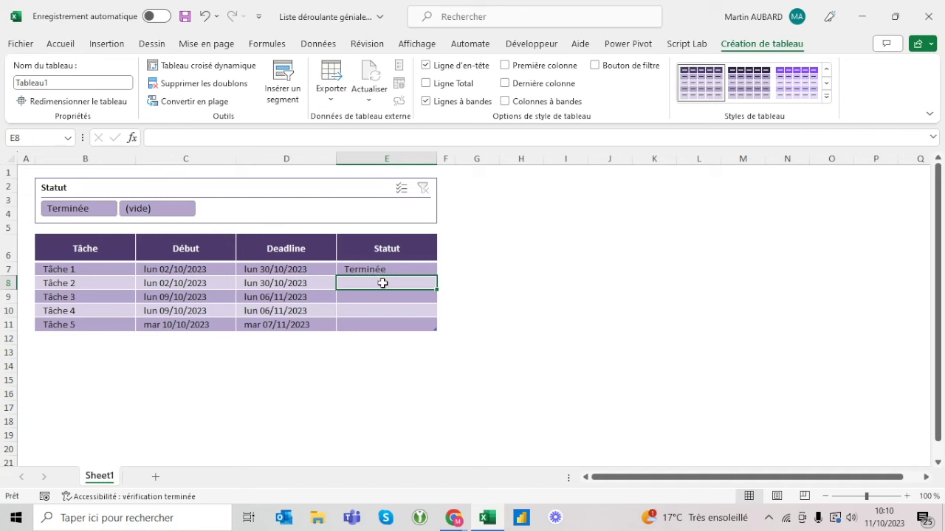
{"action": "key", "text": "Down"}
{"action": "key", "text": "Down"}
{"action": "key", "text": "Up"}
{"action": "key", "text": "Up"}
{"action": "type", "text": "Terminée"}
{"action": "key", "text": "Escape"}
{"action": "left_click", "coordinate": [405, 269]}
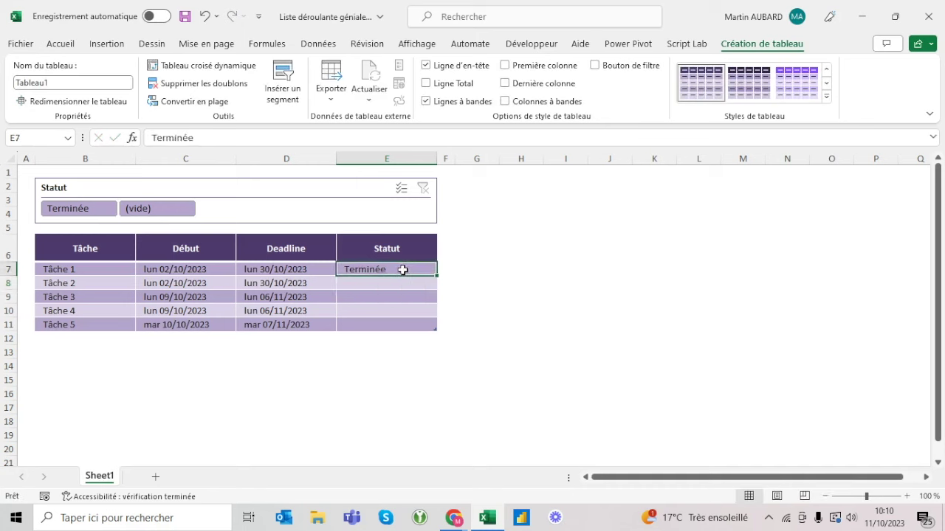
{"action": "key", "text": "Delete"}
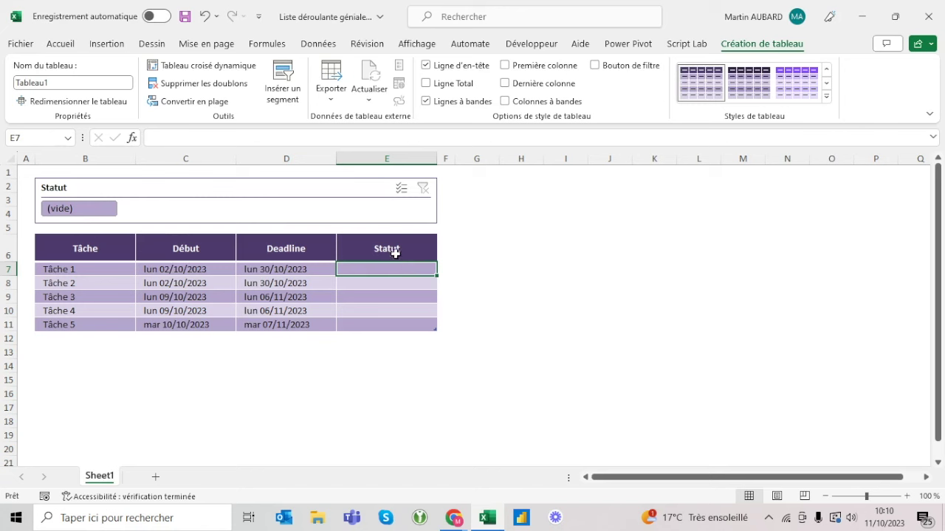
{"action": "left_click", "coordinate": [385, 238]}
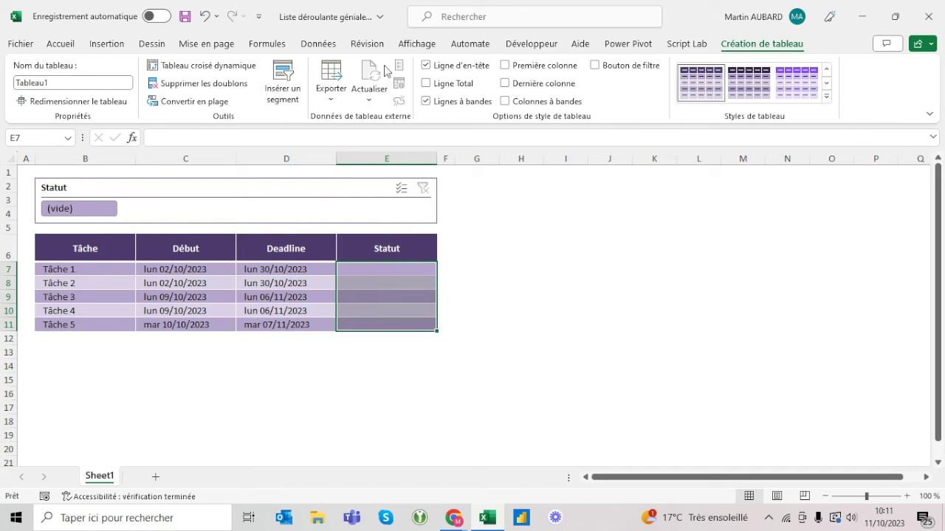
{"action": "left_click", "coordinate": [318, 44]}
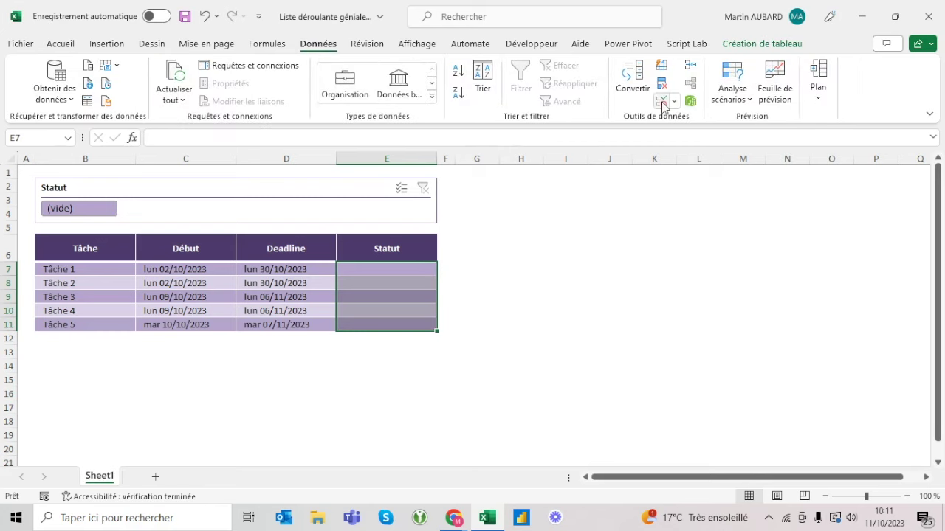
Apply a Liste validation to E7:E11 with source =$E$7:$E$11.
{"action": "left_click", "coordinate": [662, 103]}
{"action": "left_click", "coordinate": [244, 273]}
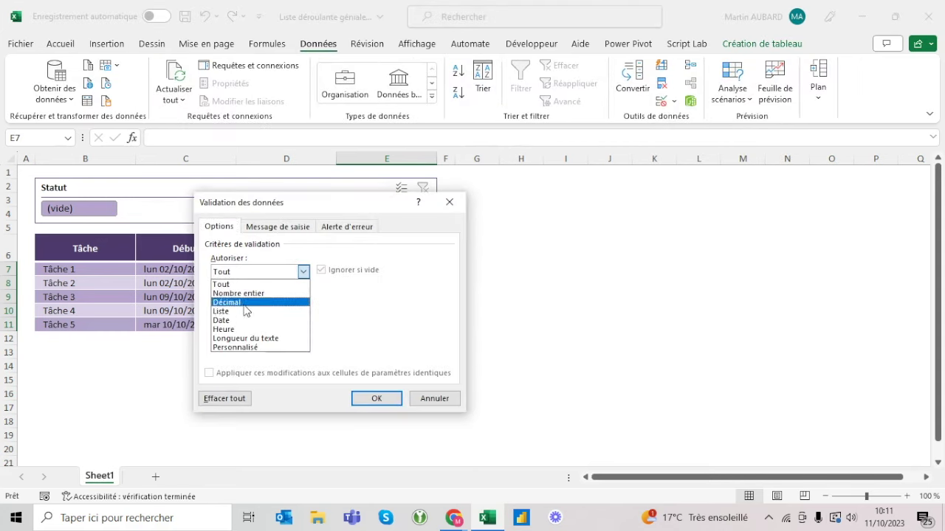
{"action": "left_click", "coordinate": [245, 312]}
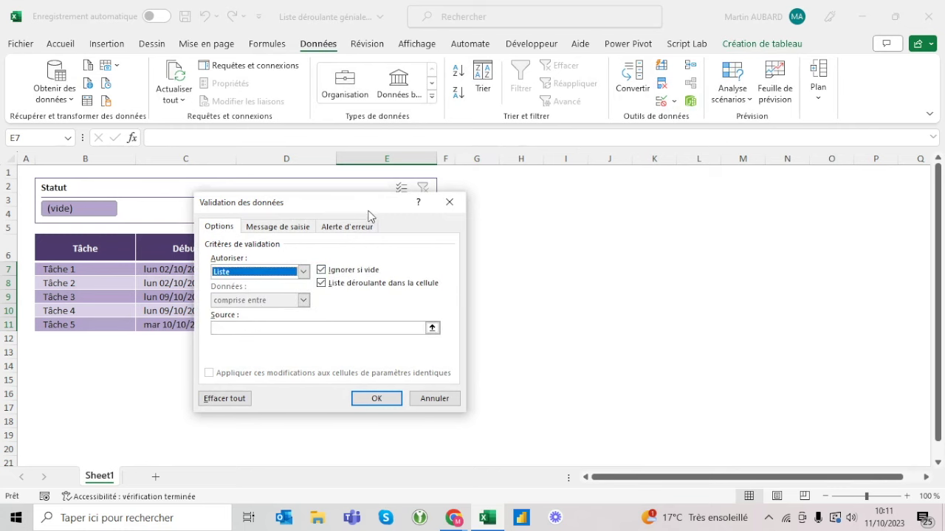
{"action": "left_click_drag", "start_coordinate": [370, 204], "coordinate": [715, 151]}
{"action": "left_click", "coordinate": [639, 275]}
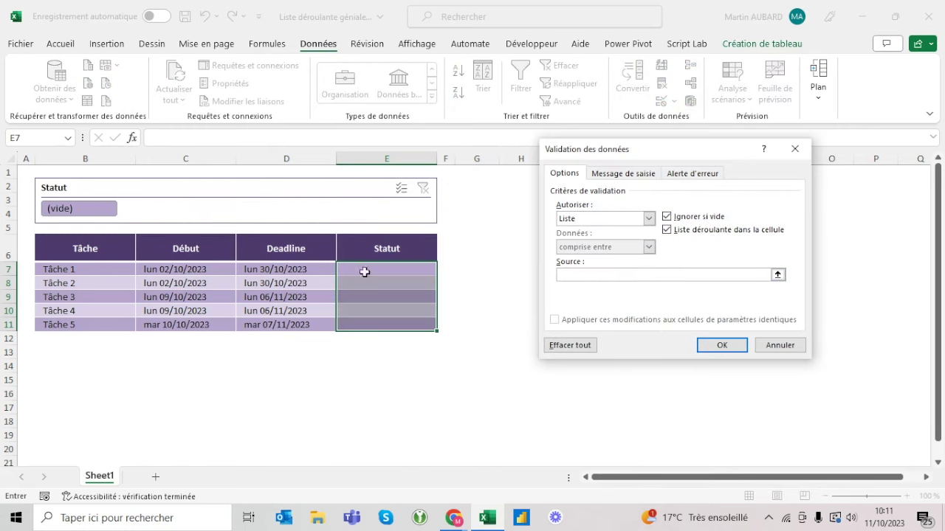
{"action": "left_click", "coordinate": [368, 236]}
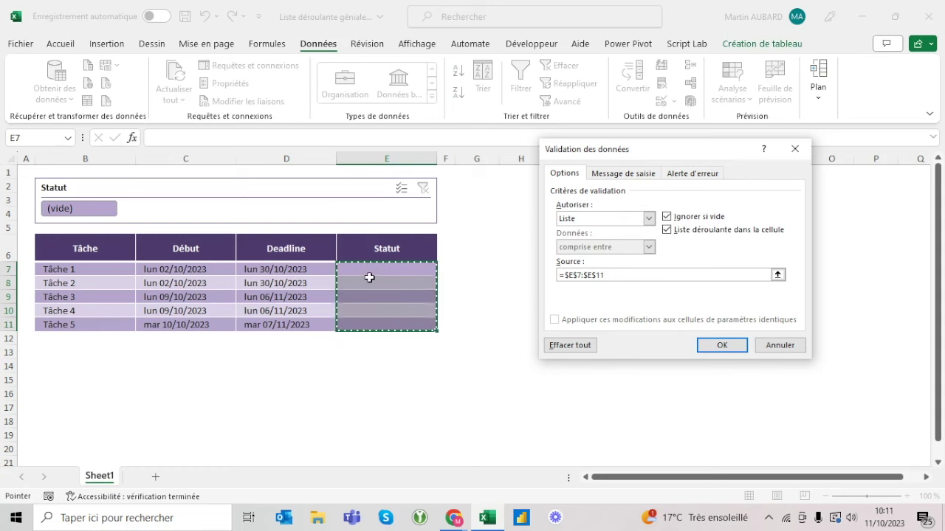
{"action": "left_click", "coordinate": [727, 346]}
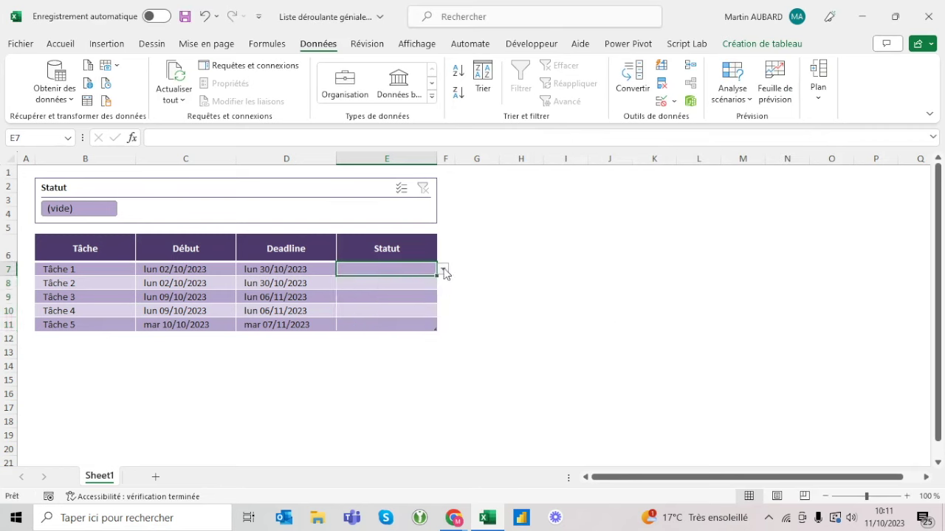
Try a test entry in the first status and inspect the second task's status choices.
{"action": "type", "text": "a"}
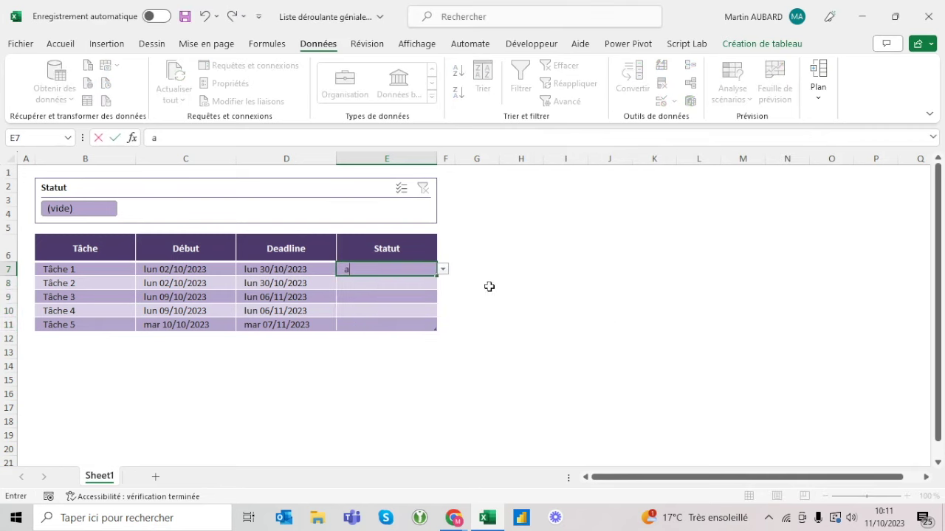
{"action": "left_click", "coordinate": [517, 284]}
{"action": "left_click", "coordinate": [408, 289]}
{"action": "left_click", "coordinate": [443, 284]}
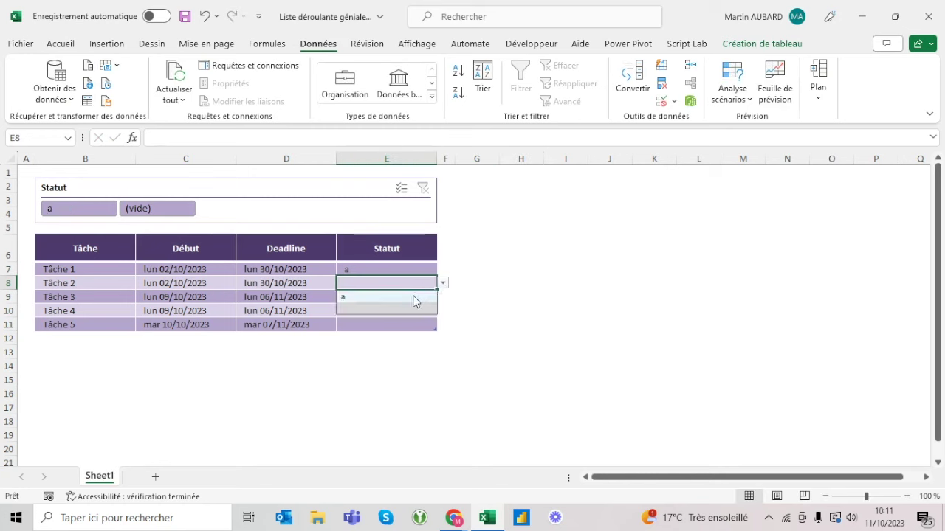
{"action": "left_click", "coordinate": [405, 310]}
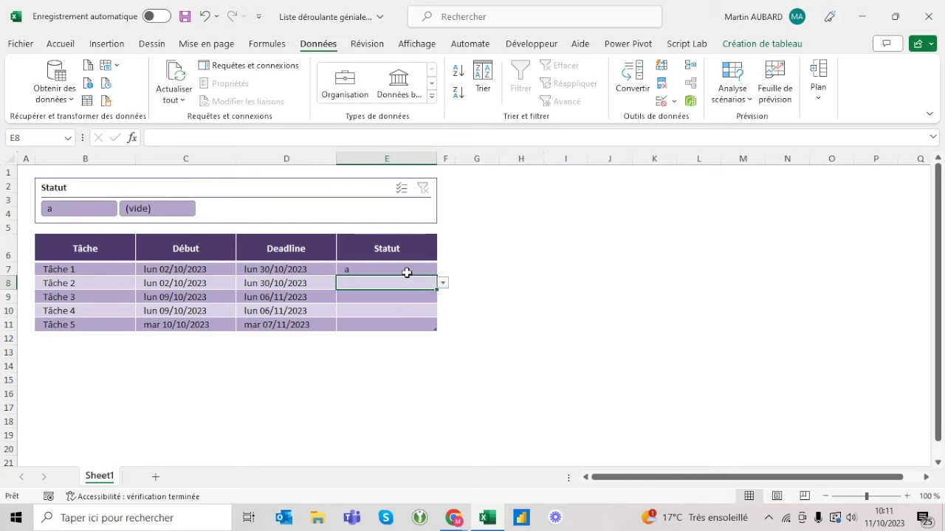
Enter Terminée for Tâche 1 and A terminer for Tâche 2, then check Tâche 3's choices.
{"action": "left_click", "coordinate": [417, 267]}
{"action": "type", "text": "Te"}
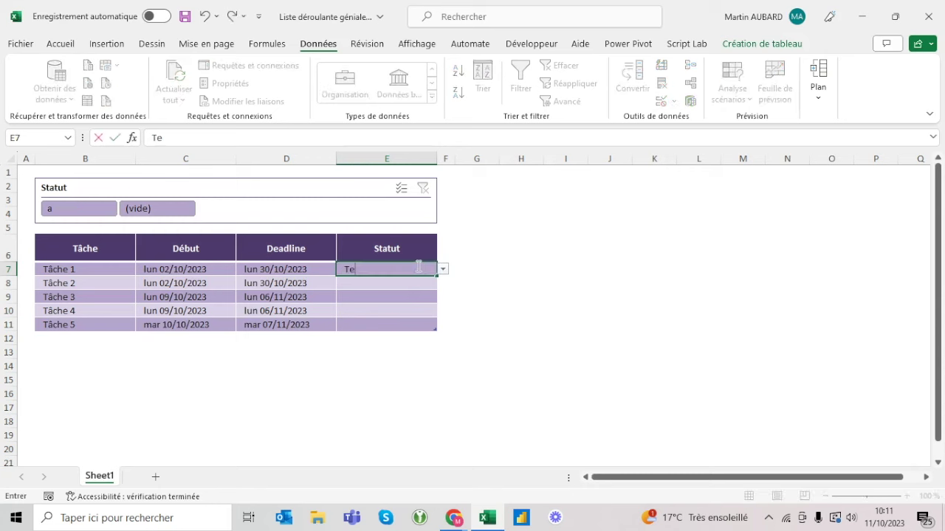
{"action": "type", "text": "rminée"}
{"action": "key", "text": "Return"}
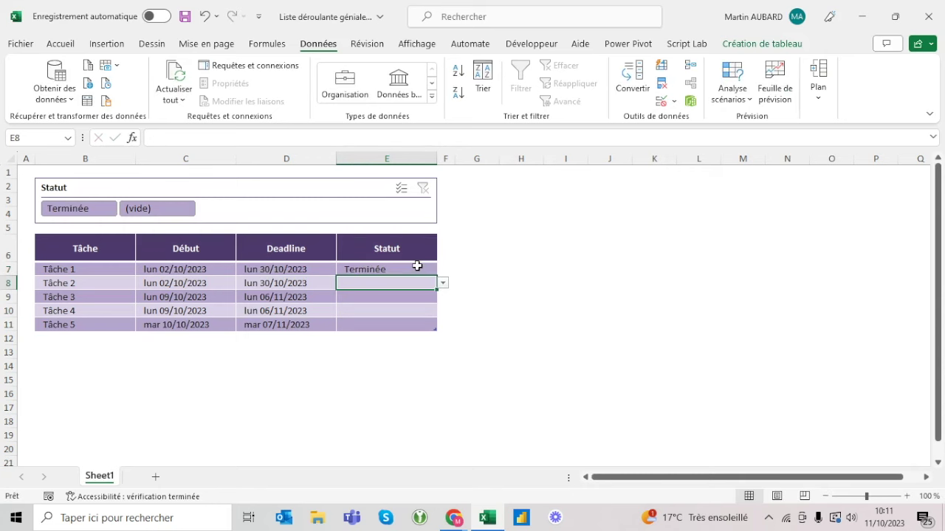
{"action": "type", "text": "t"}
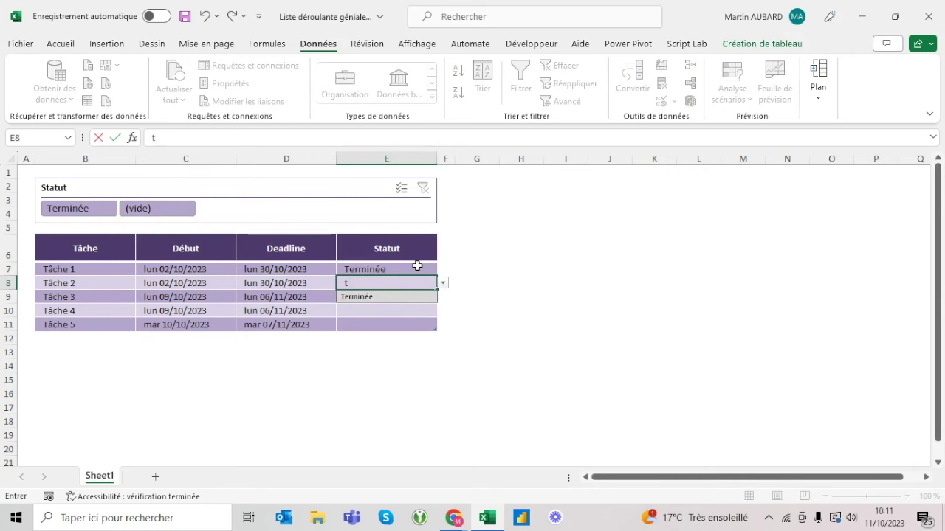
{"action": "key", "text": "BackSpace"}
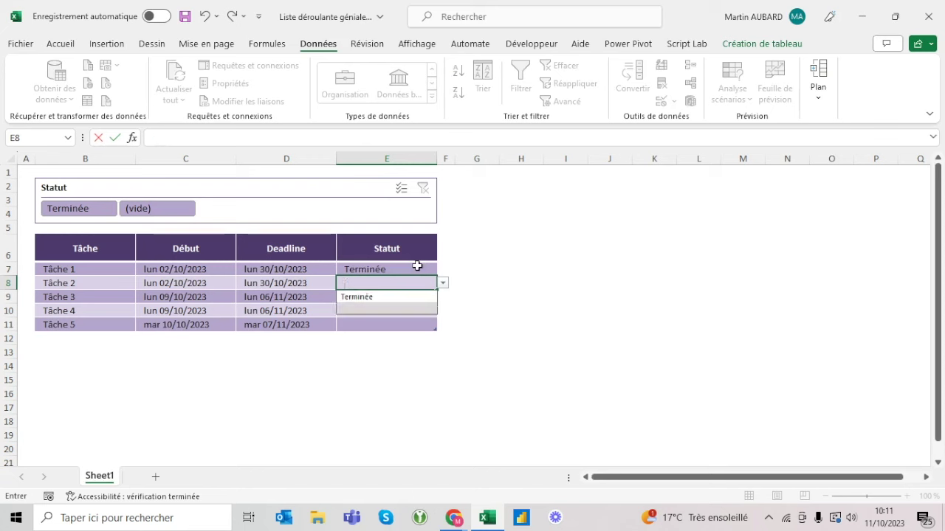
{"action": "type", "text": "A terminer"}
{"action": "key", "text": "Return"}
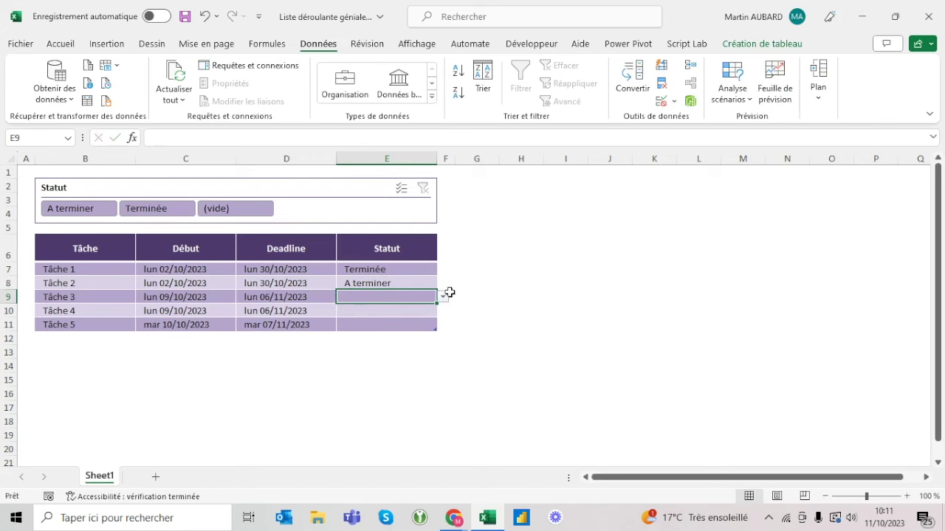
{"action": "left_click", "coordinate": [443, 296]}
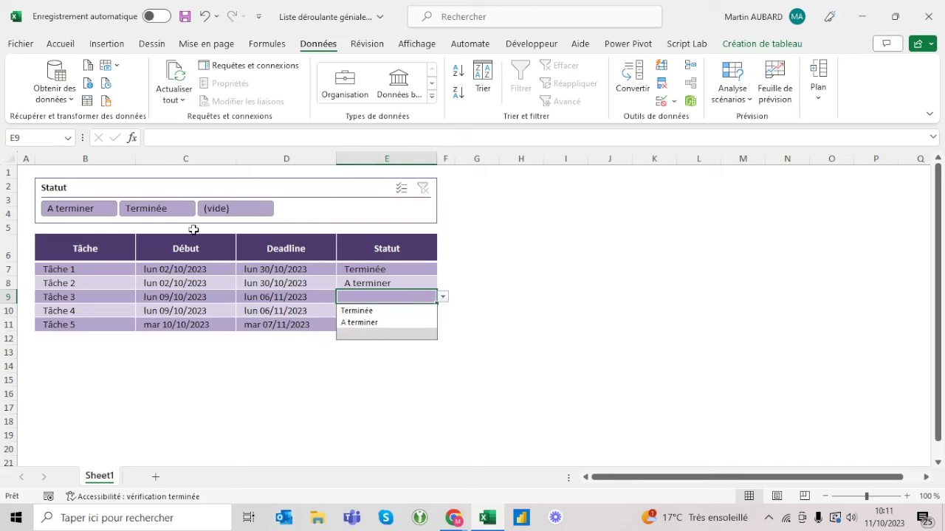
{"action": "left_click", "coordinate": [405, 335]}
{"action": "left_click", "coordinate": [386, 270]}
Change Tâche 2 to Urgent and set Tâche 3 to Urgent et important, cancelling Tâche 4's entry.
{"action": "left_click", "coordinate": [392, 282]}
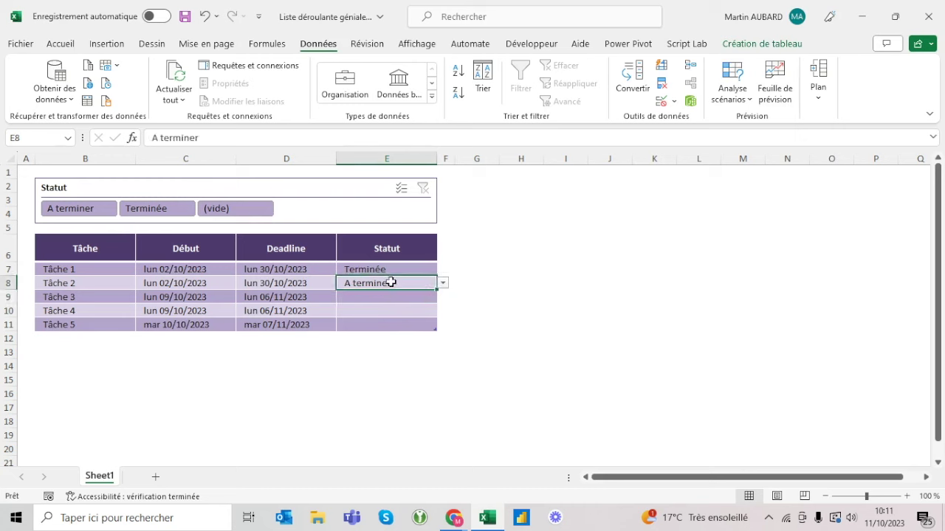
{"action": "type", "text": "Urgent"}
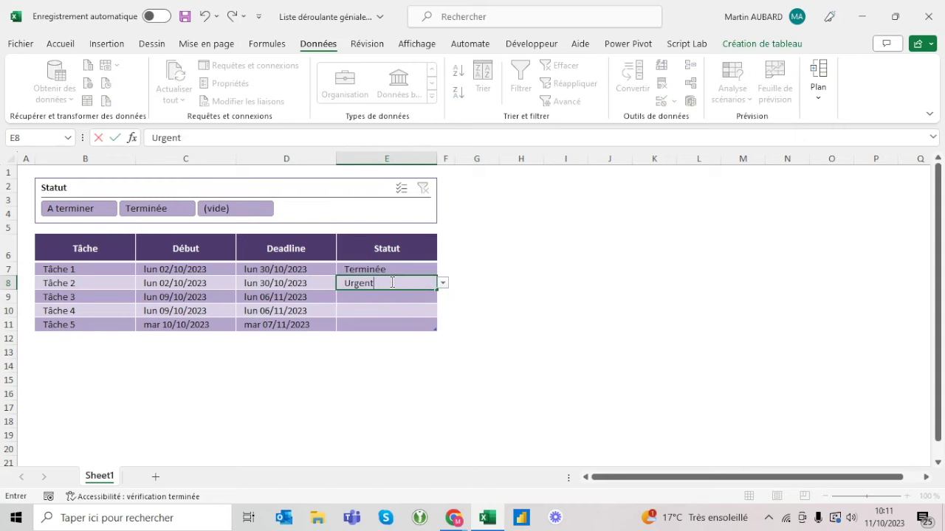
{"action": "key", "text": "Return"}
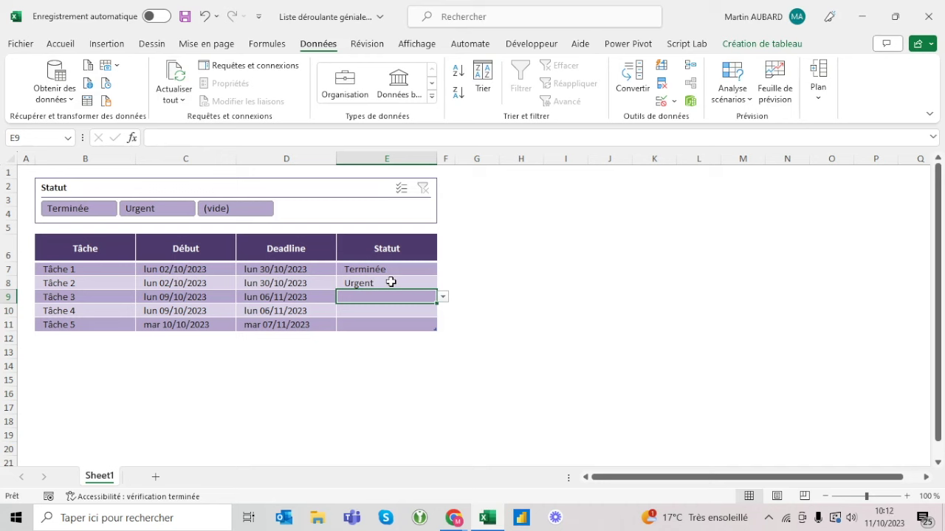
{"action": "type", "text": "Urgent et imp"}
{"action": "key", "text": "BackSpace"}
{"action": "key", "text": "BackSpace"}
{"action": "type", "text": "ortant"}
{"action": "key", "text": "Return"}
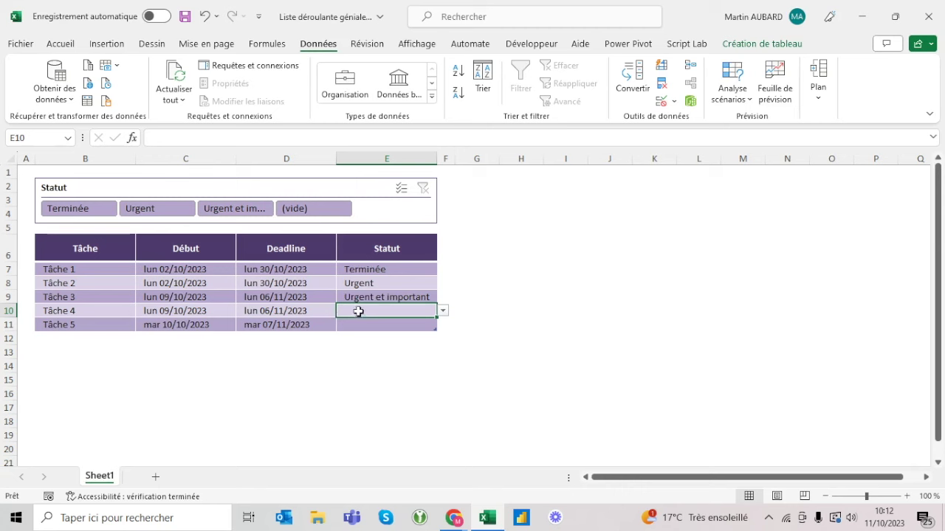
{"action": "type", "text": "u"}
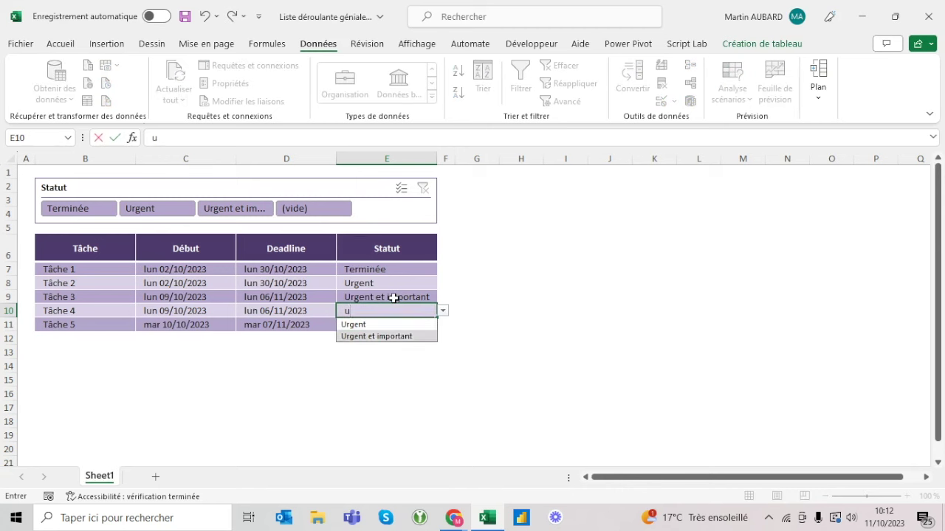
{"action": "key", "text": "Escape"}
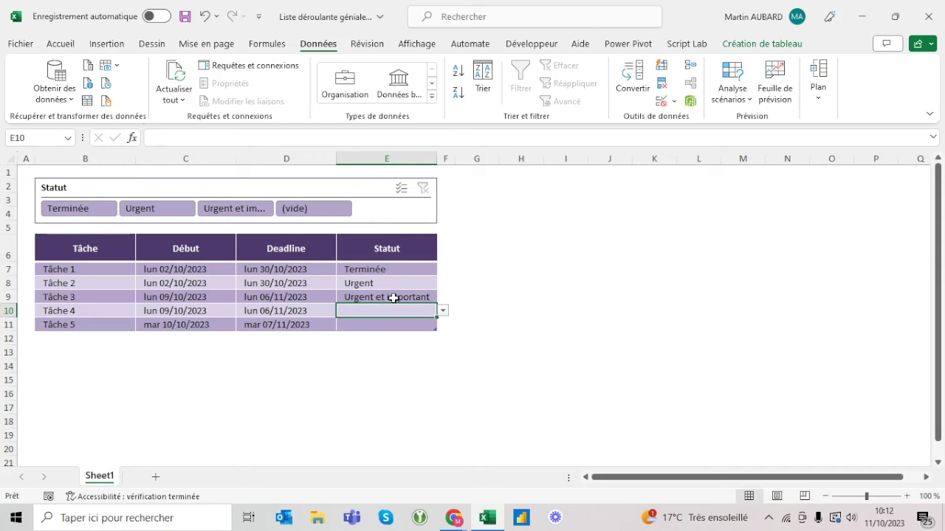
{"action": "left_click", "coordinate": [80, 334]}
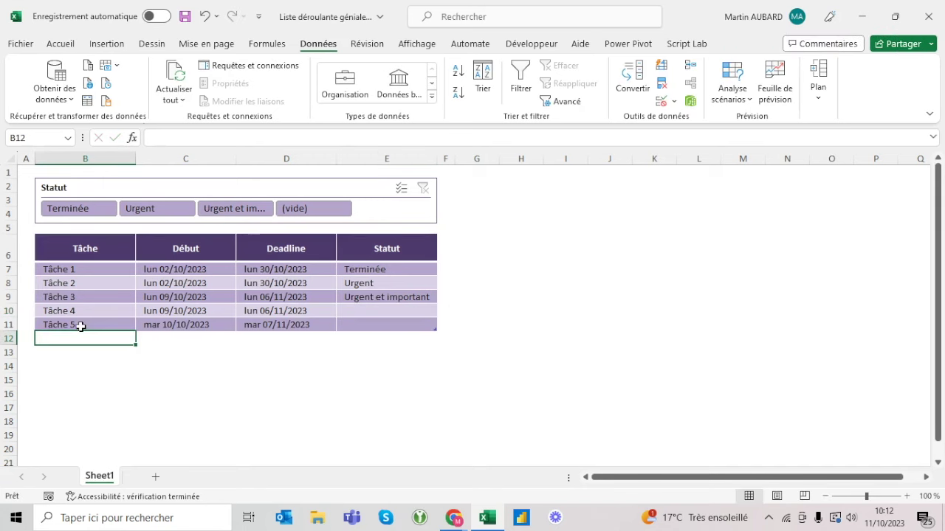
Add Tâche 6 and Tâche 7 below the table in B12:B13.
{"action": "type", "text": "Tâche"}
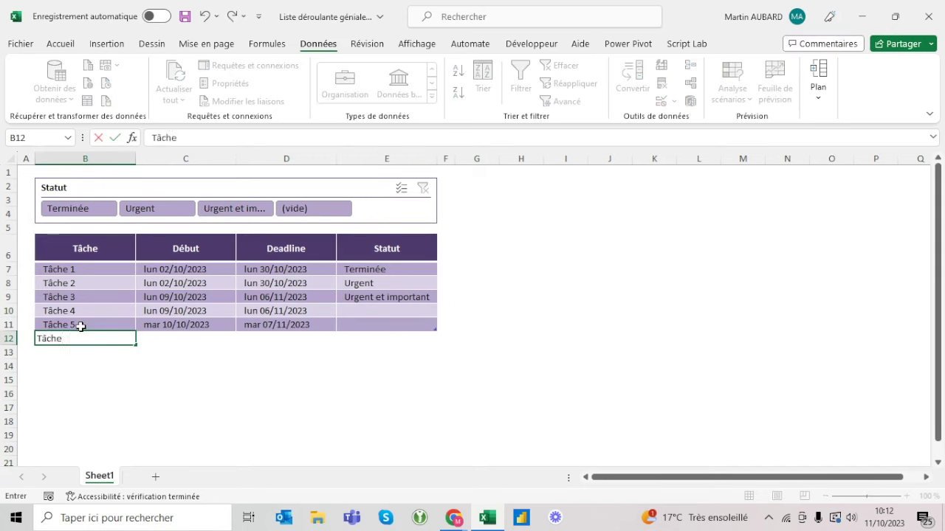
{"action": "key", "text": "Return"}
{"action": "type", "text": "Tâche 7"}
{"action": "key", "text": "Return"}
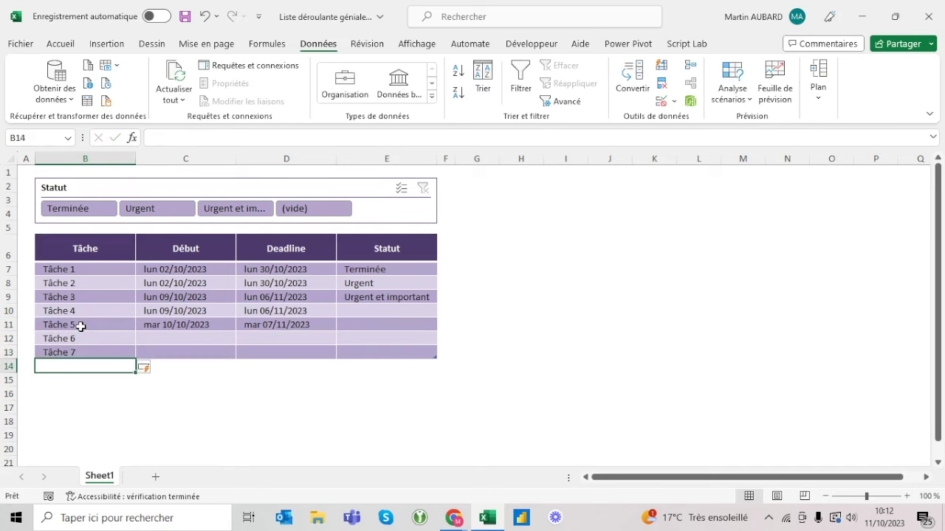
Enter the new tasks' start dates, 11/10/2023 for Tâche 6.
{"action": "key", "text": "Up"}
{"action": "key", "text": "Up"}
{"action": "key", "text": "Right"}
{"action": "key", "text": "Up"}
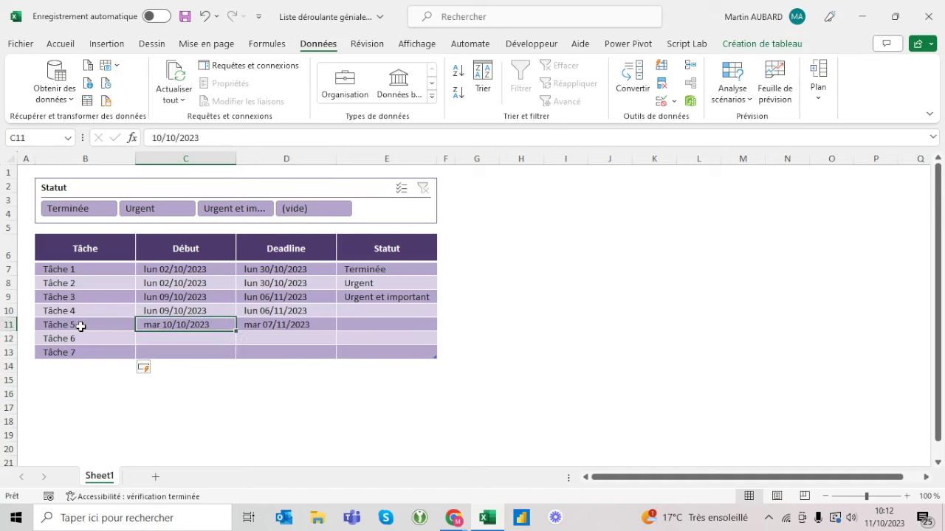
{"action": "key", "text": "Down"}
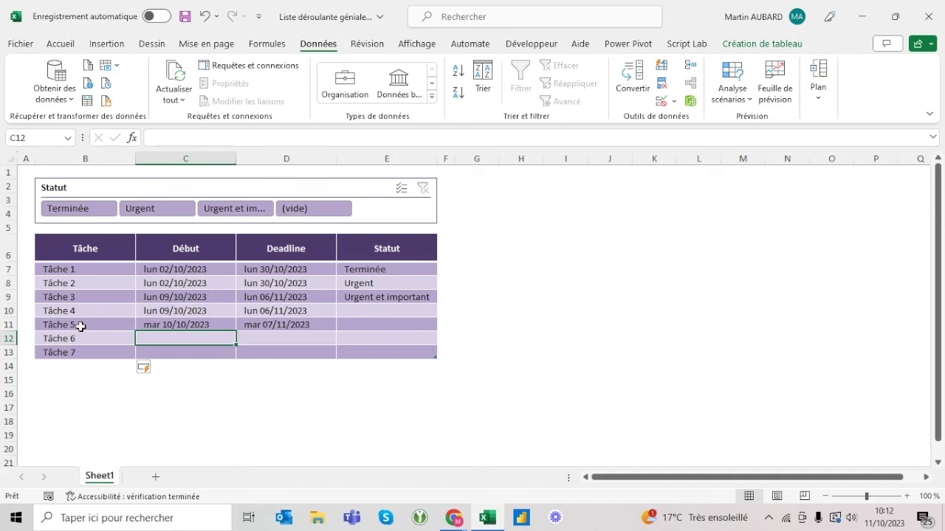
{"action": "type", "text": "11-10"}
{"action": "key", "text": "Return"}
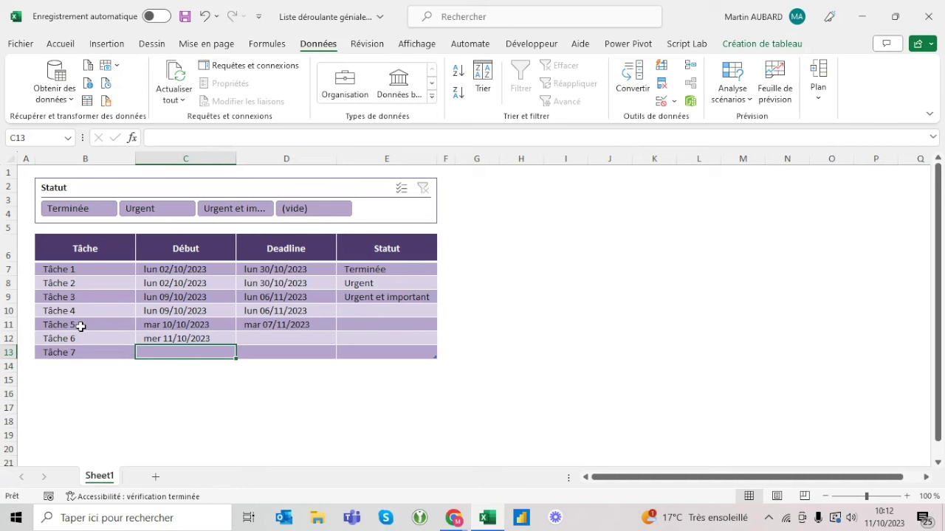
{"action": "type", "text": "ven 13/10/2023"}
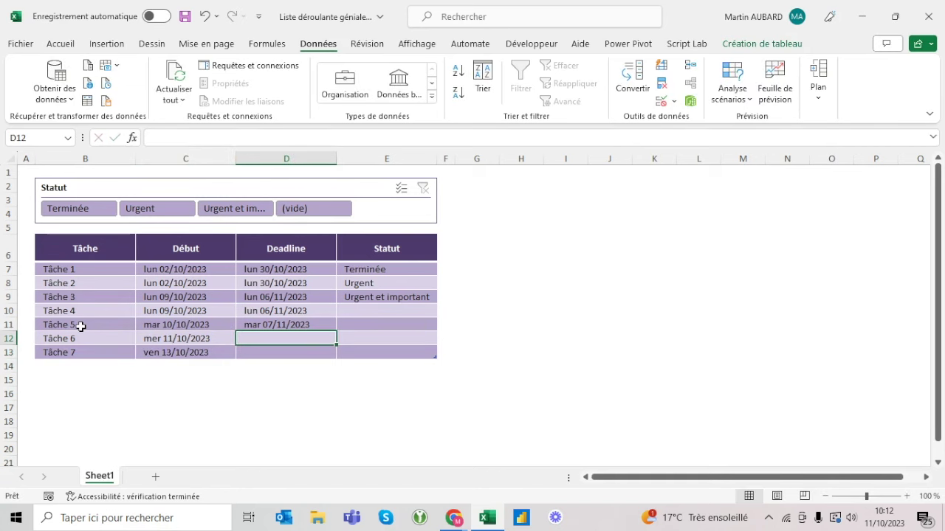
{"action": "type", "text": "="}
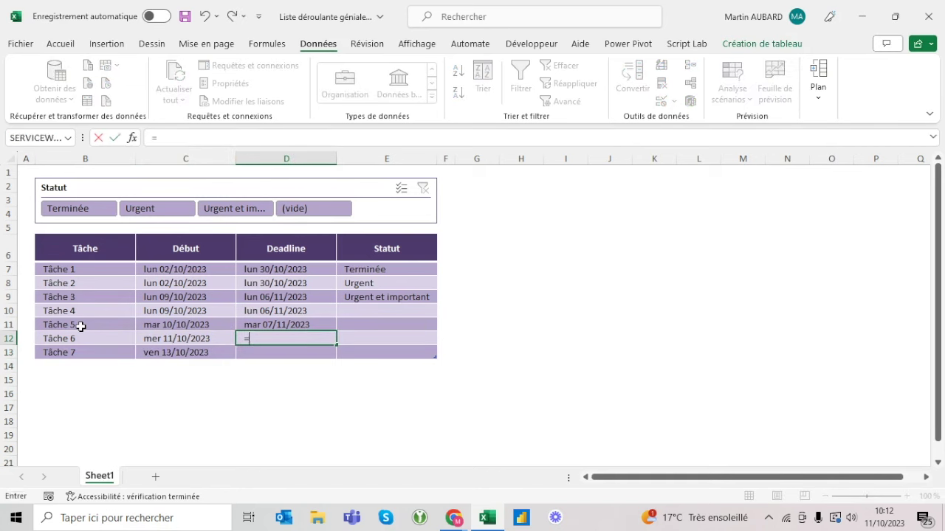
{"action": "key", "text": "Left"}
{"action": "type", "text": "+3"}
{"action": "key", "text": "Return"}
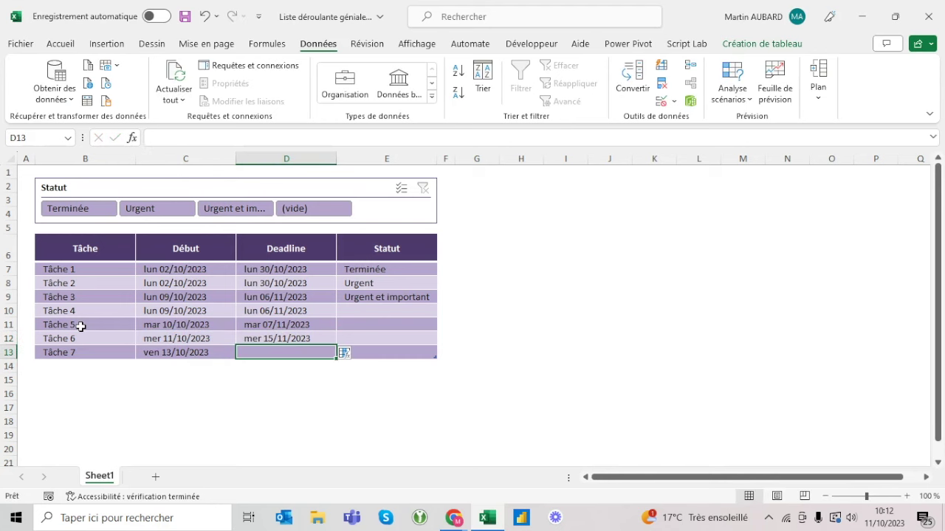
{"action": "key", "text": "Up"}
{"action": "key", "text": "ctrl+c"}
{"action": "key", "text": "Down"}
{"action": "key", "text": "ctrl+v"}
{"action": "key", "text": "Escape"}
Check Tâche 6's start date and deadline formula in the new rows.
{"action": "key", "text": "Up"}
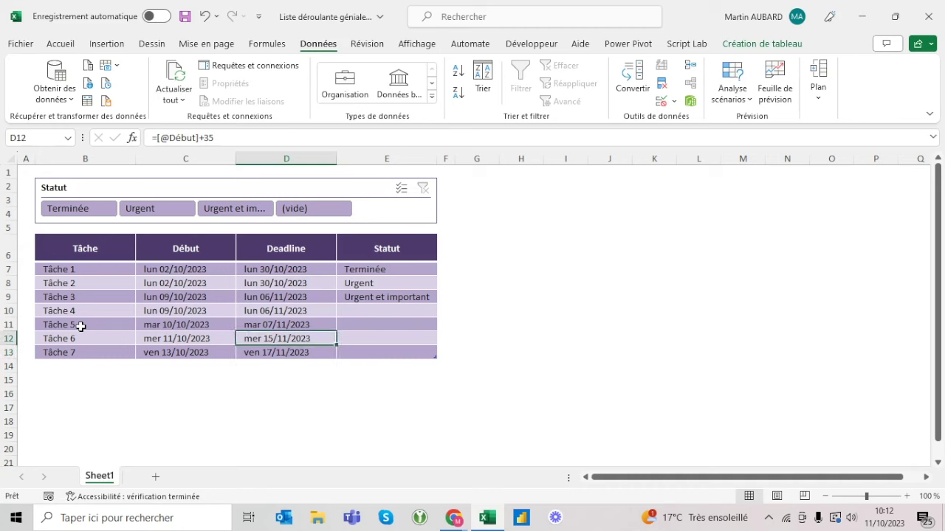
{"action": "key", "text": "Left"}
{"action": "key", "text": "Down"}
{"action": "key", "text": "Right"}
{"action": "key", "text": "Up"}
{"action": "left_click", "coordinate": [381, 324]}
Set Tâche 6 to A commencer and try each Statut slicer filter before clearing it.
{"action": "left_click", "coordinate": [373, 336]}
{"action": "type", "text": "A commencer"}
{"action": "key", "text": "Return"}
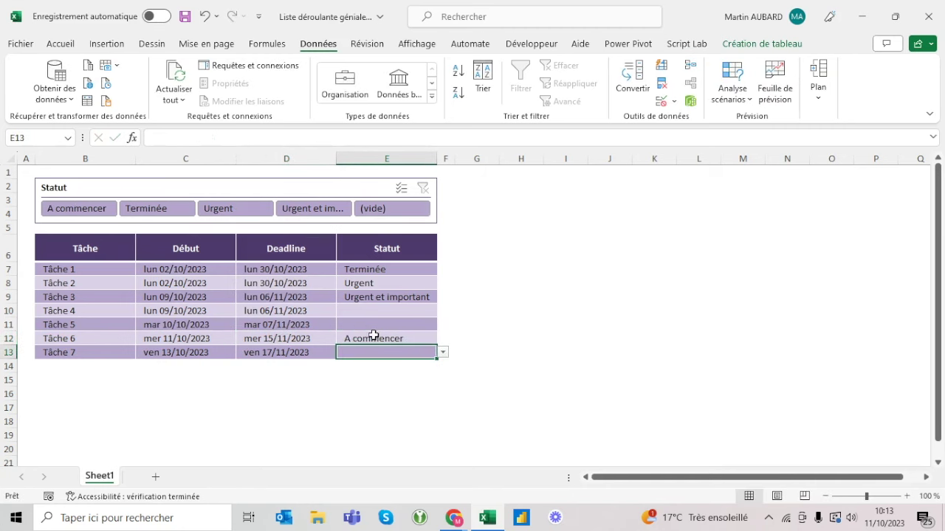
{"action": "left_click", "coordinate": [88, 209]}
{"action": "left_click", "coordinate": [141, 209]}
{"action": "left_click", "coordinate": [220, 207]}
{"action": "left_click", "coordinate": [312, 209]}
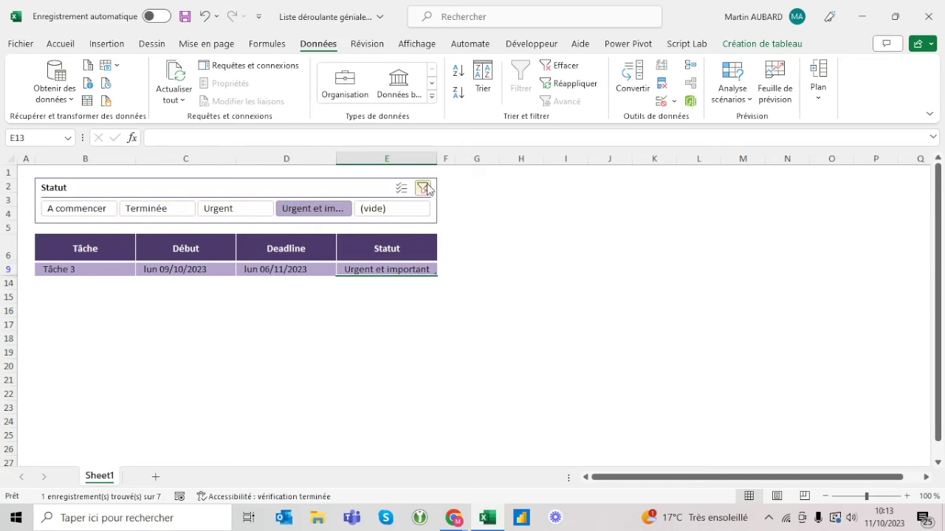
{"action": "left_click", "coordinate": [423, 189]}
Pick A commencer for Tâche 7 and copy Terminée into Tâches 4 and 5.
{"action": "left_click", "coordinate": [443, 353]}
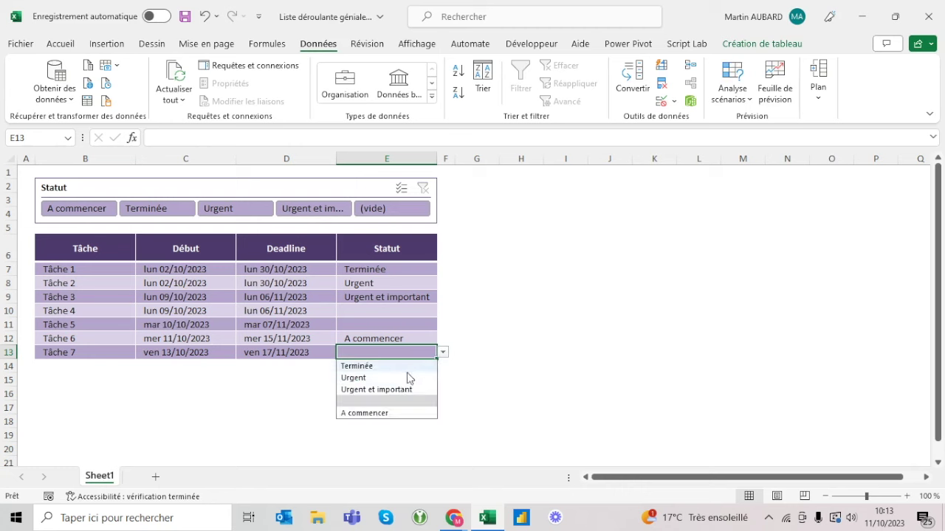
{"action": "left_click", "coordinate": [387, 412]}
{"action": "key", "text": "Up"}
{"action": "key", "text": "Up"}
{"action": "key", "text": "Up"}
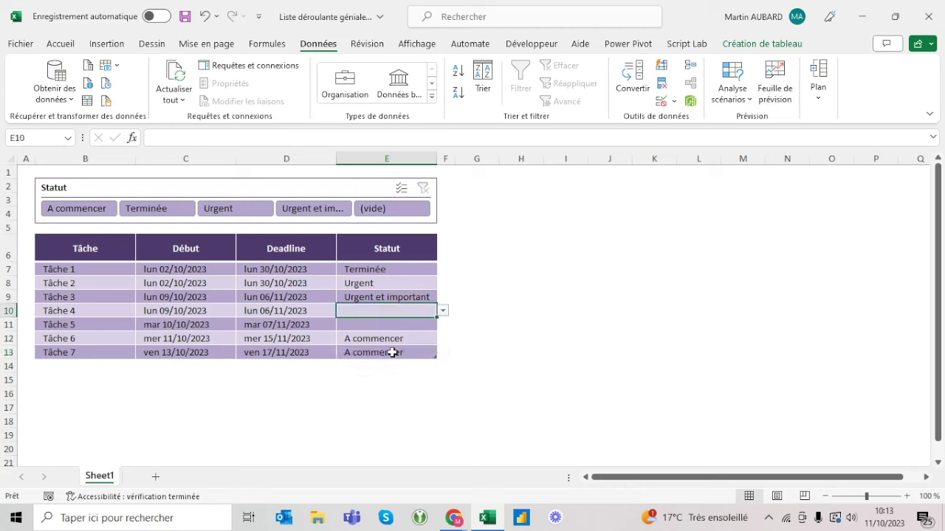
{"action": "key", "text": "Up"}
{"action": "key", "text": "Up"}
{"action": "key", "text": "Up"}
{"action": "key", "text": "ctrl+c"}
{"action": "key", "text": "Down"}
{"action": "key", "text": "Down"}
{"action": "key", "text": "Down"}
{"action": "key", "text": "ctrl+v"}
{"action": "key", "text": "Down"}
{"action": "key", "text": "ctrl+v"}
{"action": "key", "text": "Up"}
{"action": "key", "text": "Escape"}
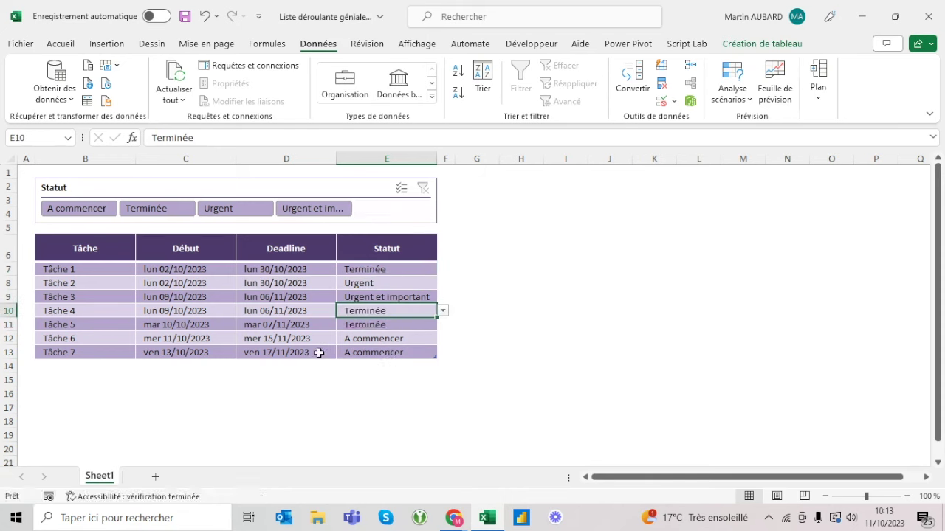
Add Tâche 8 in B14, extending the table to row 14.
{"action": "left_click", "coordinate": [72, 362]}
{"action": "type", "text": "Tâche 8"}
{"action": "key", "text": "Tab"}
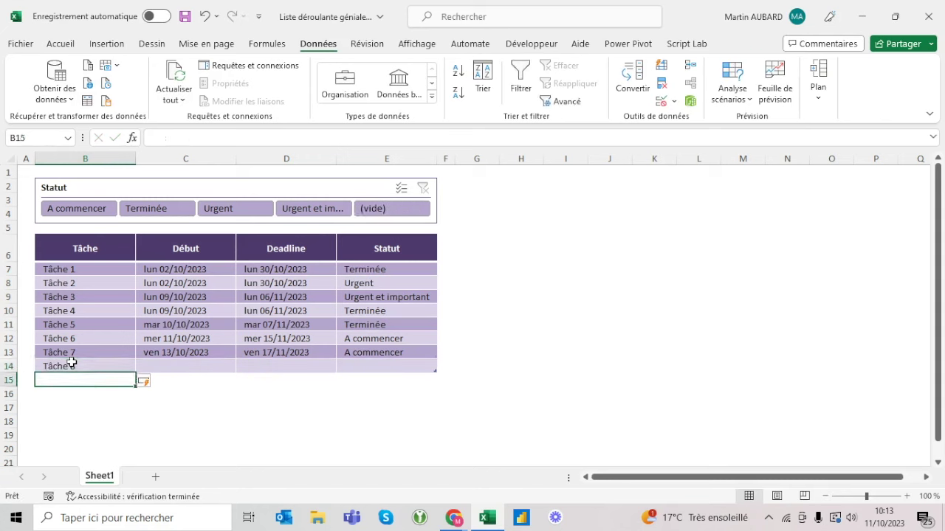
Pick Urgent from Tâche 8's status list, then delete the Tâche 8 row with Ctrl+minus.
{"action": "key", "text": "Tab"}
{"action": "key", "text": "Tab"}
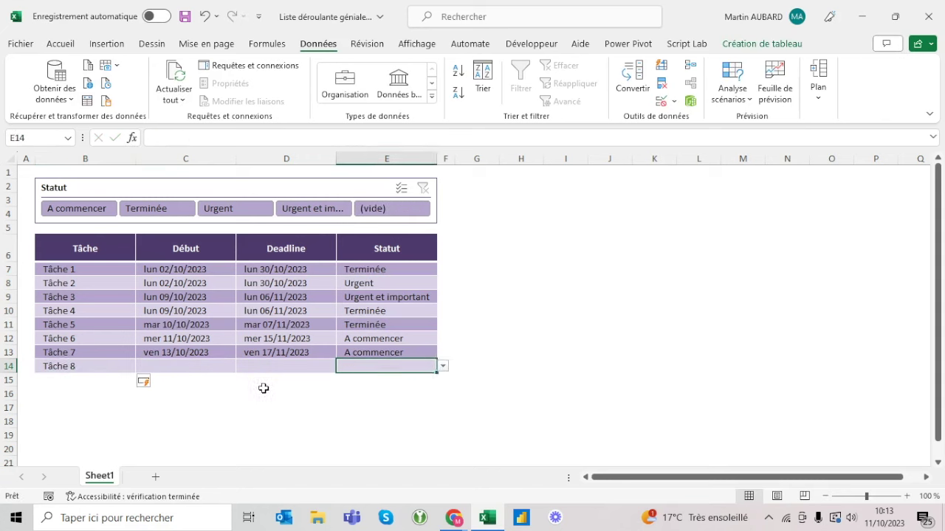
{"action": "left_click", "coordinate": [441, 366]}
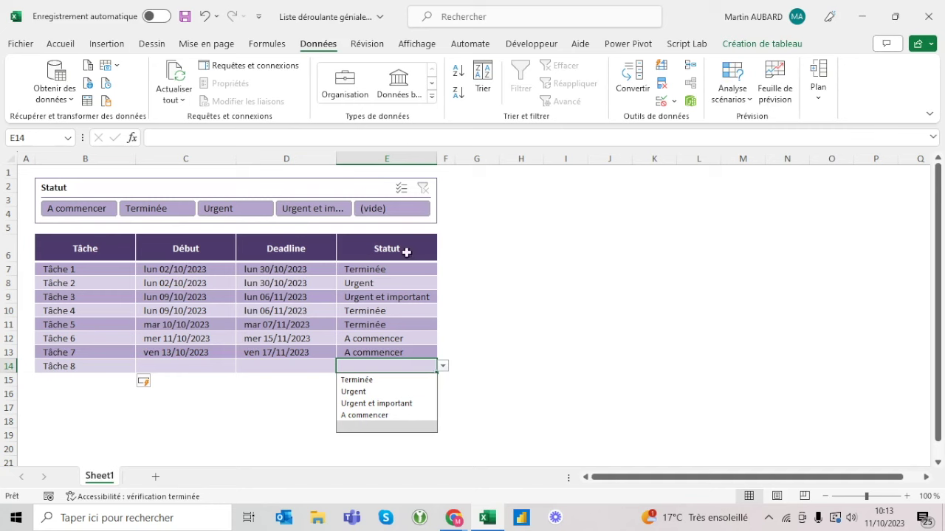
{"action": "left_click", "coordinate": [442, 389]}
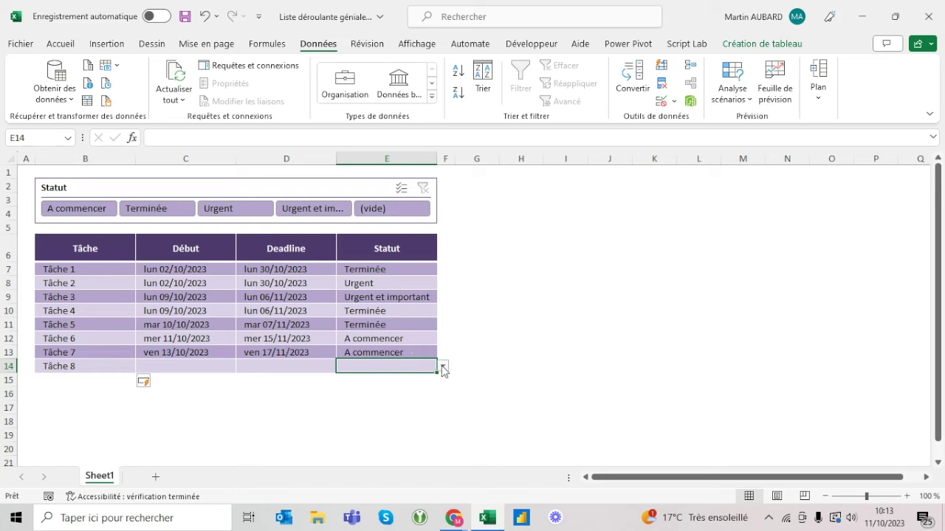
{"action": "left_click", "coordinate": [442, 366]}
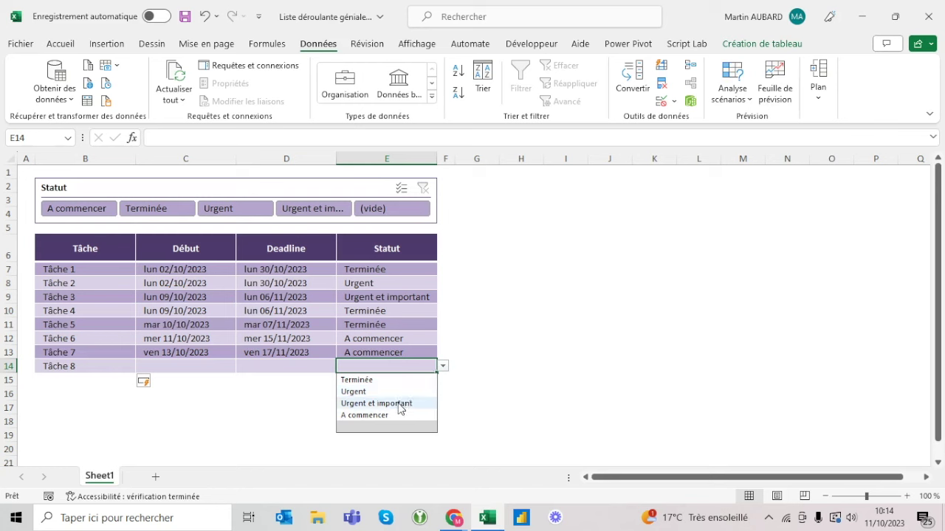
{"action": "left_click", "coordinate": [383, 391]}
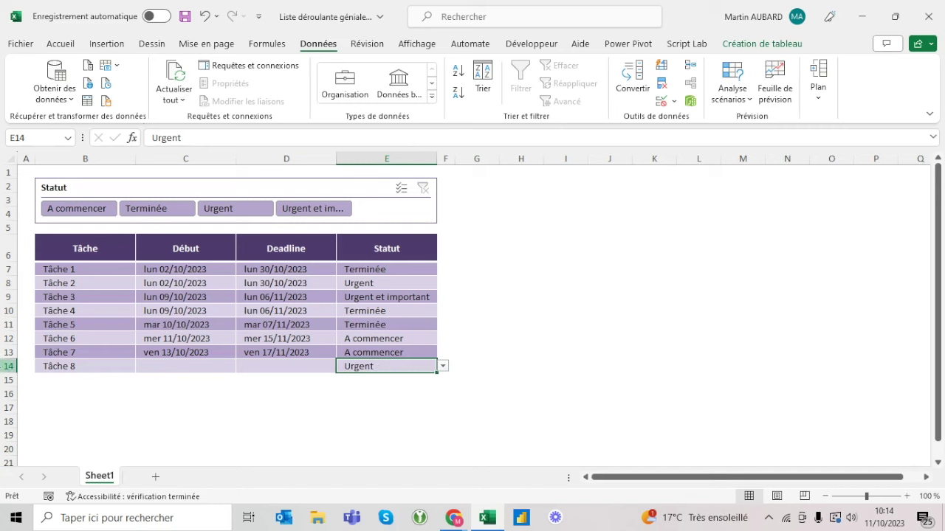
{"action": "left_click", "coordinate": [9, 366]}
{"action": "key", "text": "ctrl+minus"}
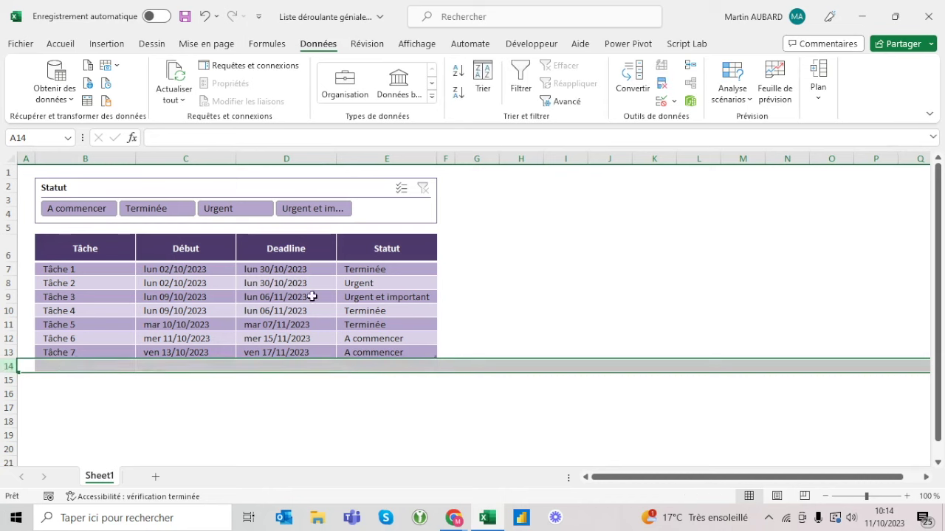
{"action": "left_click", "coordinate": [479, 267]}
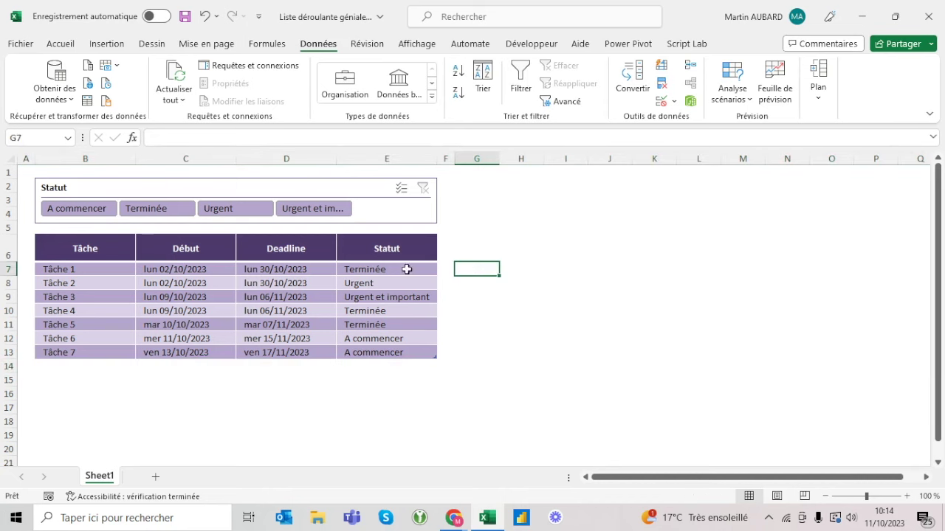
Clear all existing data validation from the Statut cells E7:E13.
{"action": "left_click_drag", "start_coordinate": [407, 268], "coordinate": [406, 351]}
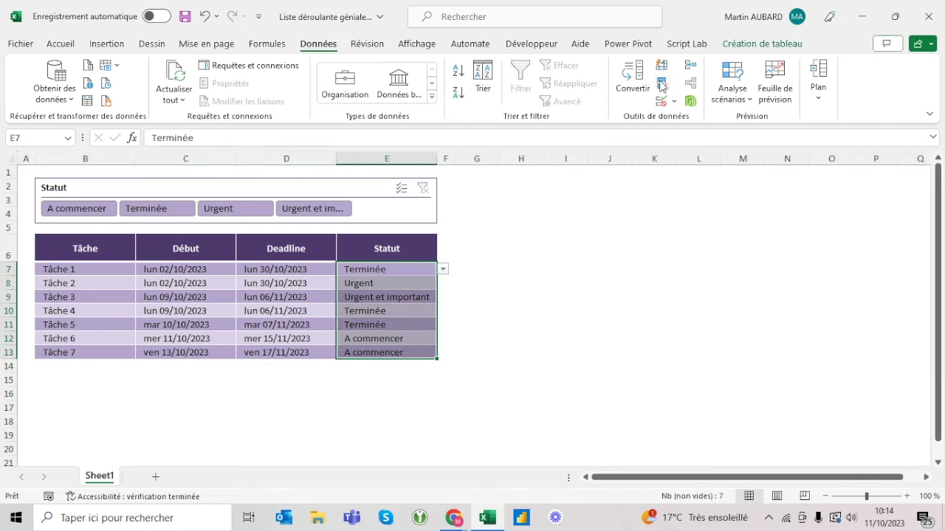
{"action": "left_click", "coordinate": [662, 103]}
{"action": "left_click", "coordinate": [570, 345]}
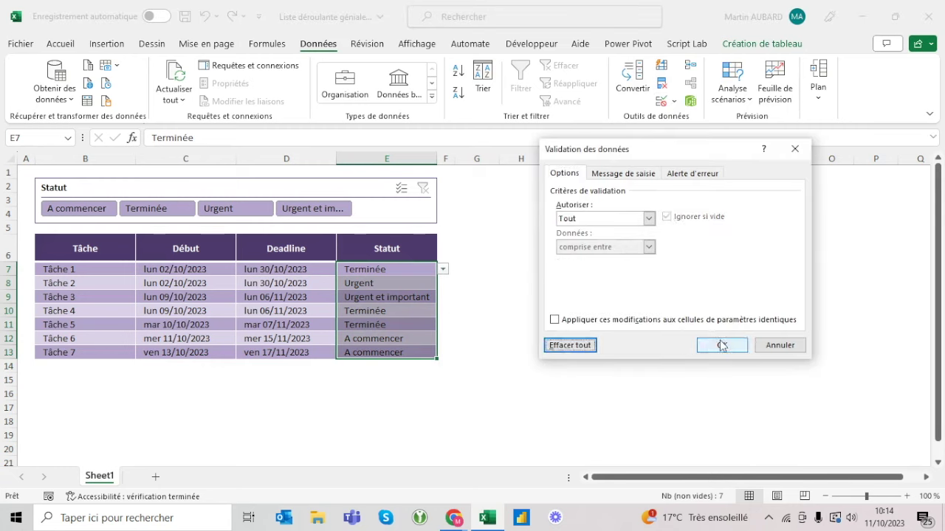
{"action": "left_click", "coordinate": [716, 344]}
{"action": "left_click", "coordinate": [566, 338]}
Apply a Liste validation to E7:E13 with source =$E$7:$E$13.
{"action": "left_click", "coordinate": [407, 236]}
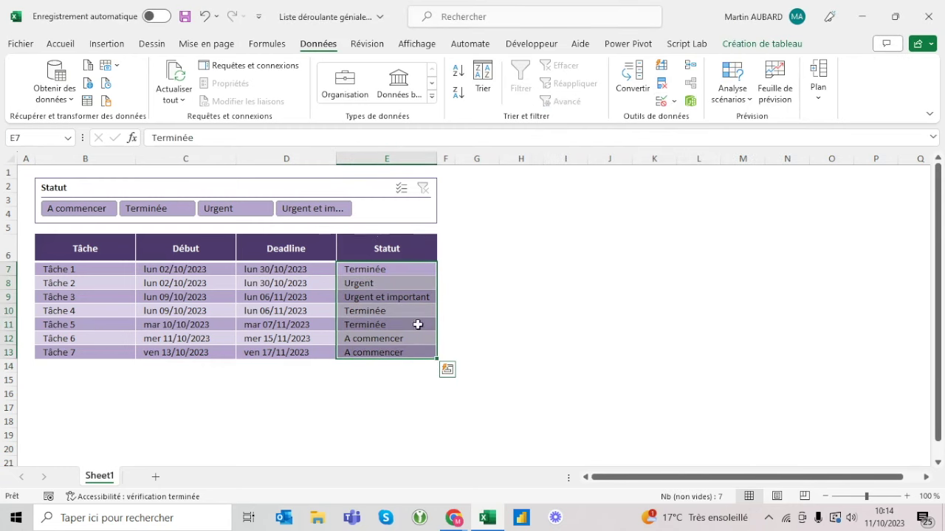
{"action": "left_click", "coordinate": [661, 106]}
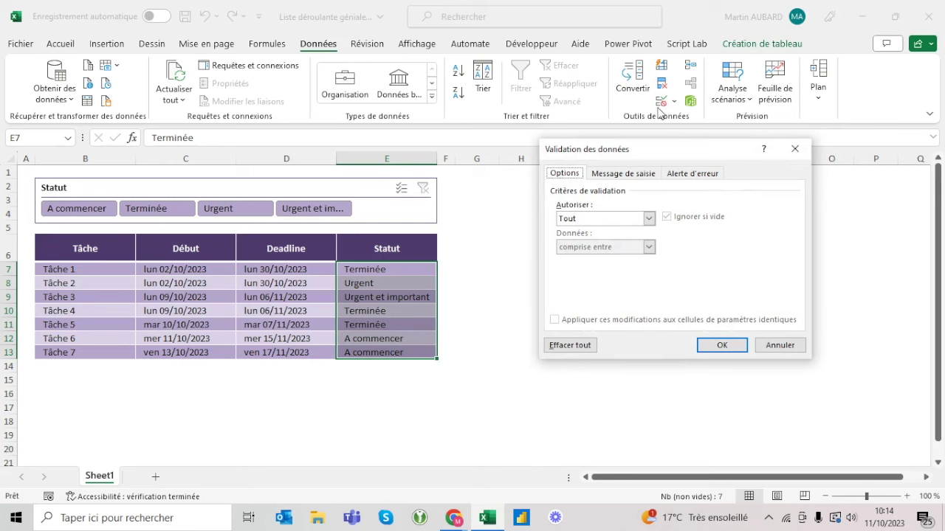
{"action": "left_click", "coordinate": [594, 219]}
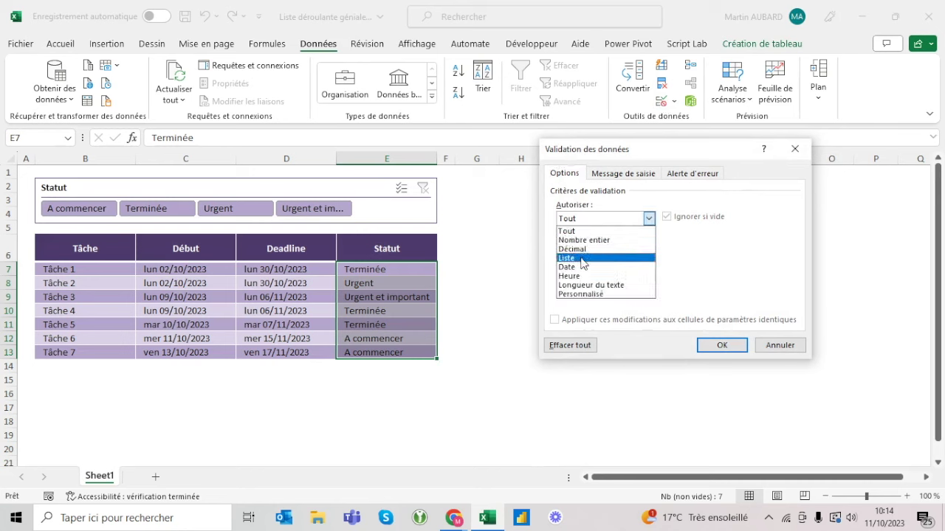
{"action": "left_click", "coordinate": [580, 258]}
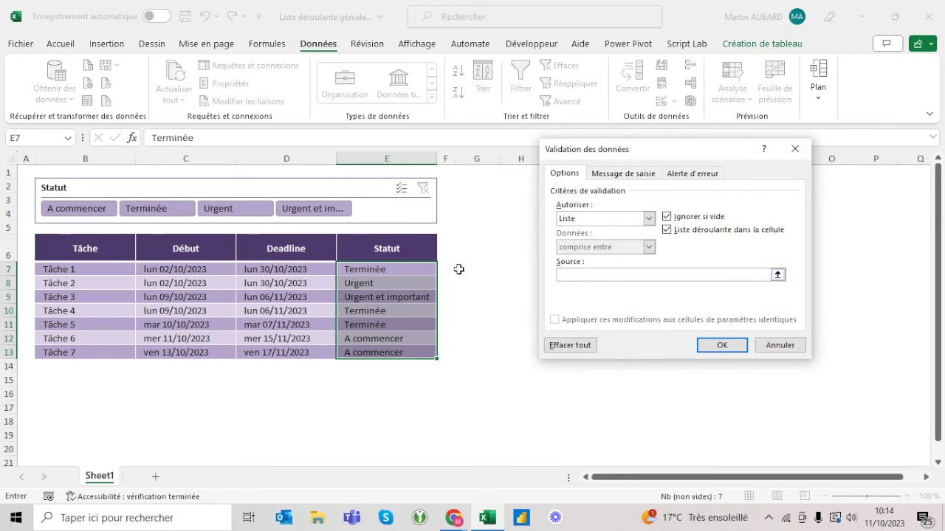
{"action": "left_click", "coordinate": [399, 235]}
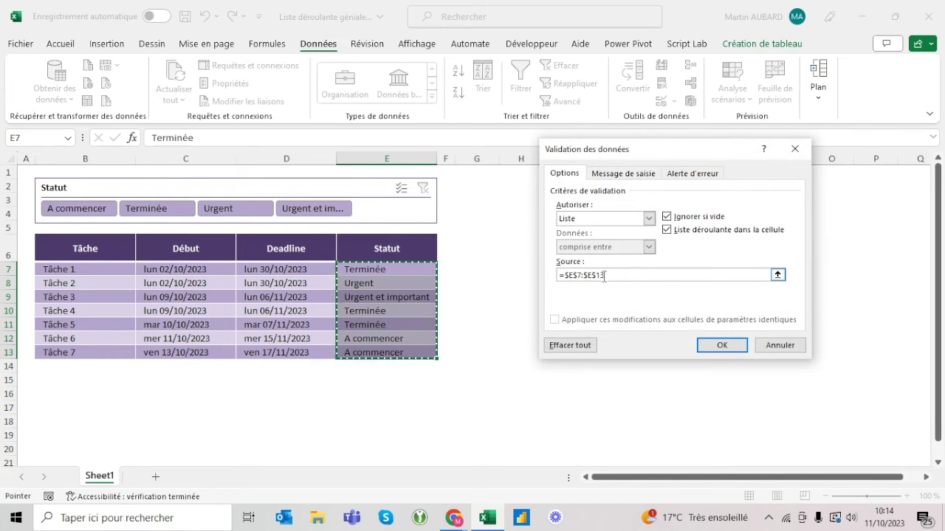
{"action": "left_click", "coordinate": [731, 347]}
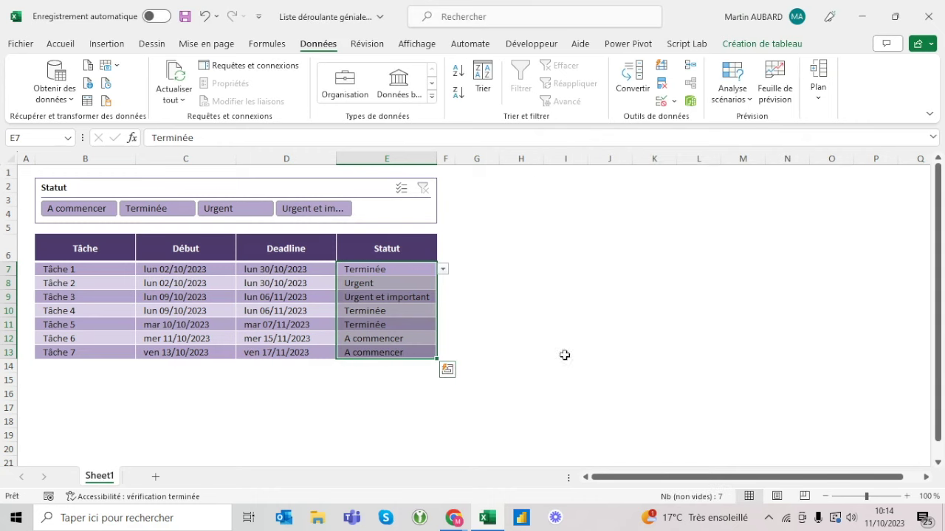
{"action": "left_click", "coordinate": [75, 365]}
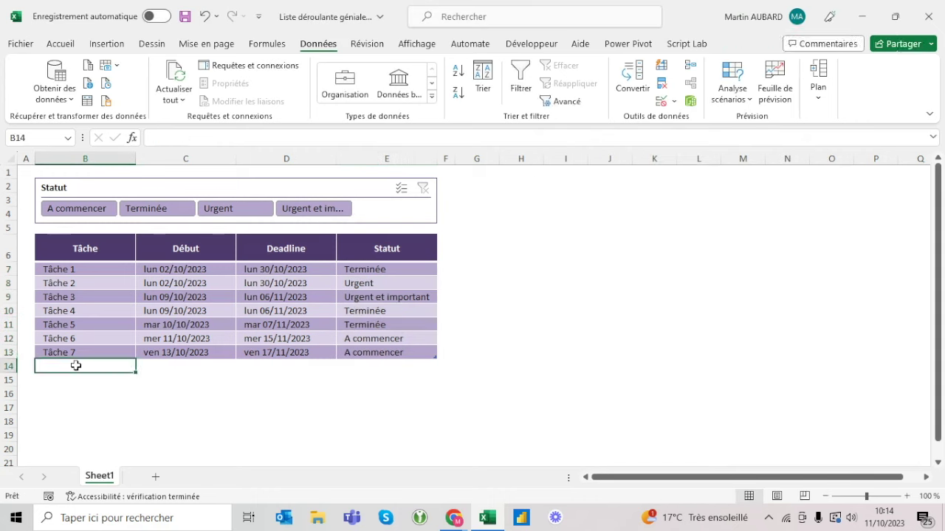
Enter new tasks X, Y and Z in B14:B16 below Tâche 7.
{"action": "type", "text": "X"}
{"action": "key", "text": "Return"}
{"action": "type", "text": "Y"}
{"action": "key", "text": "Return"}
{"action": "type", "text": "Z"}
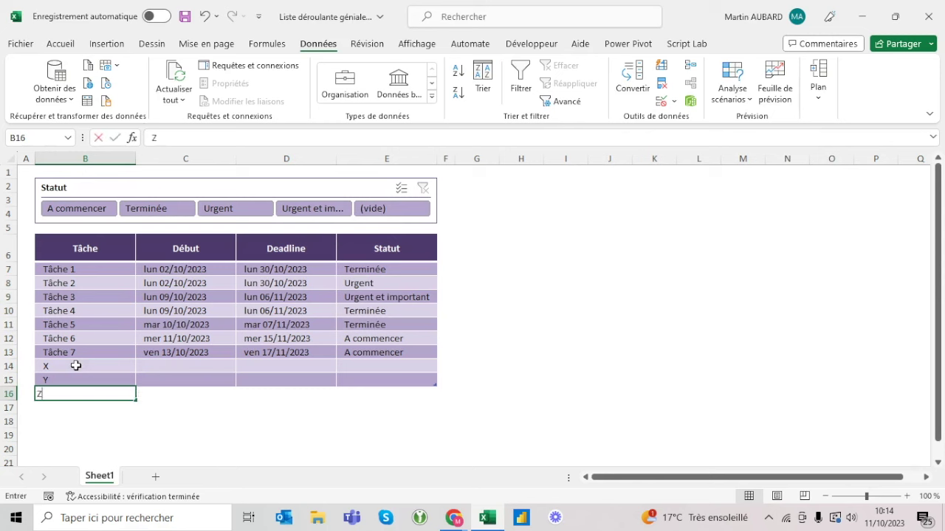
{"action": "key", "text": "Return"}
Check that E7's Validation des données source now extends to $E$16.
{"action": "left_click", "coordinate": [369, 270]}
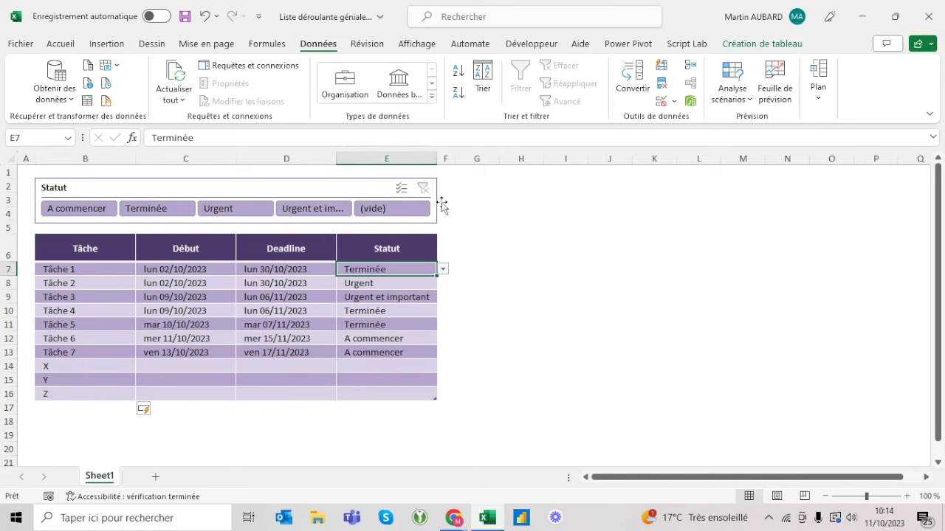
{"action": "left_click", "coordinate": [660, 101]}
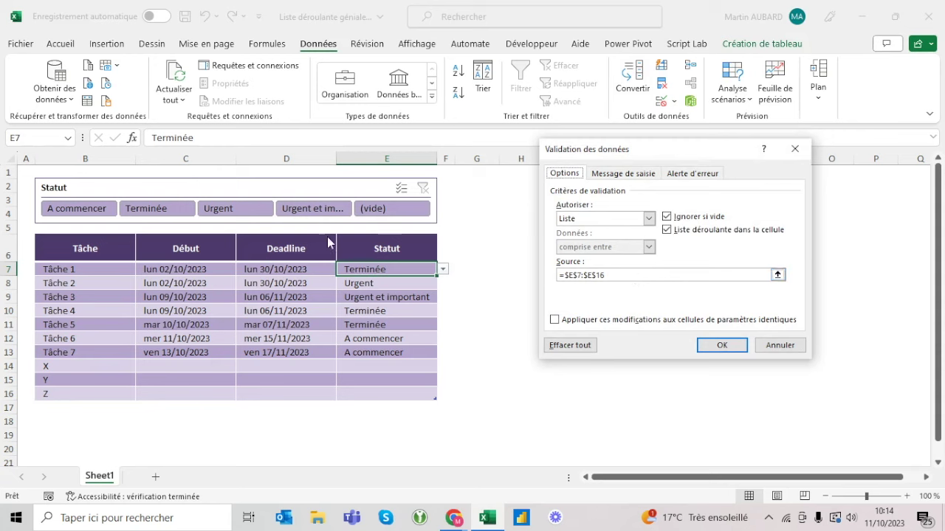
{"action": "key", "text": "Return"}
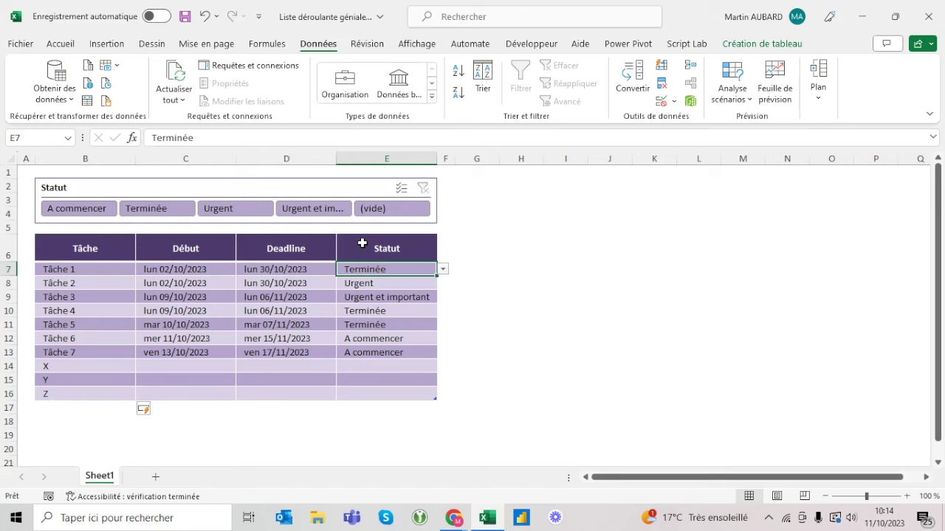
{"action": "left_click", "coordinate": [387, 365]}
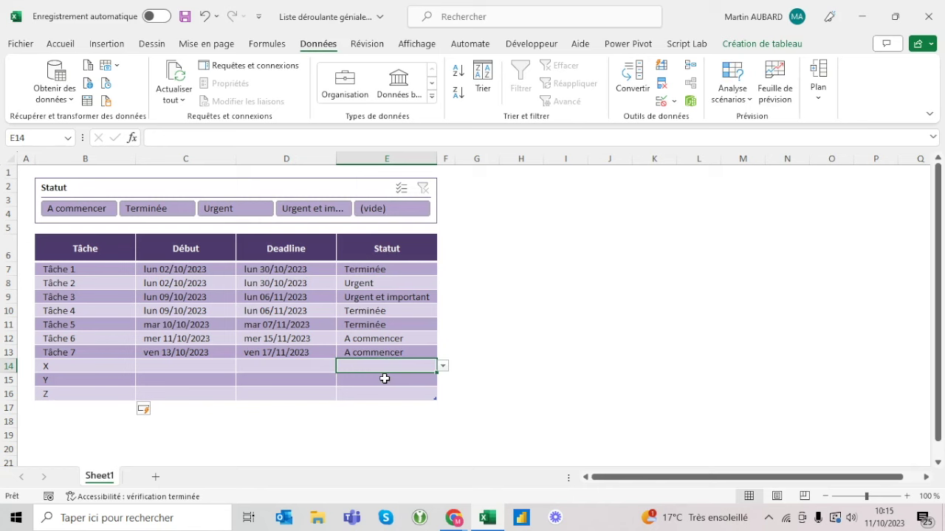
{"action": "type", "text": "U"}
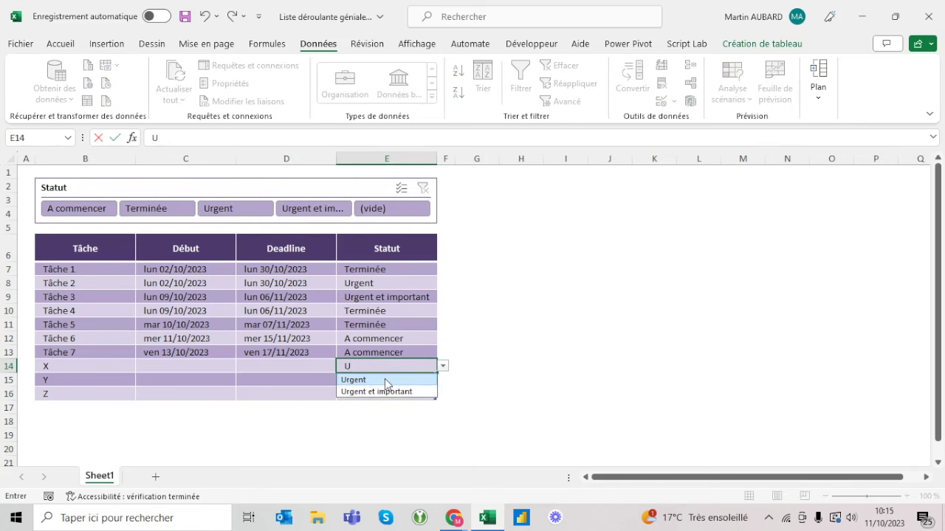
{"action": "left_click", "coordinate": [385, 379]}
{"action": "key", "text": "Escape"}
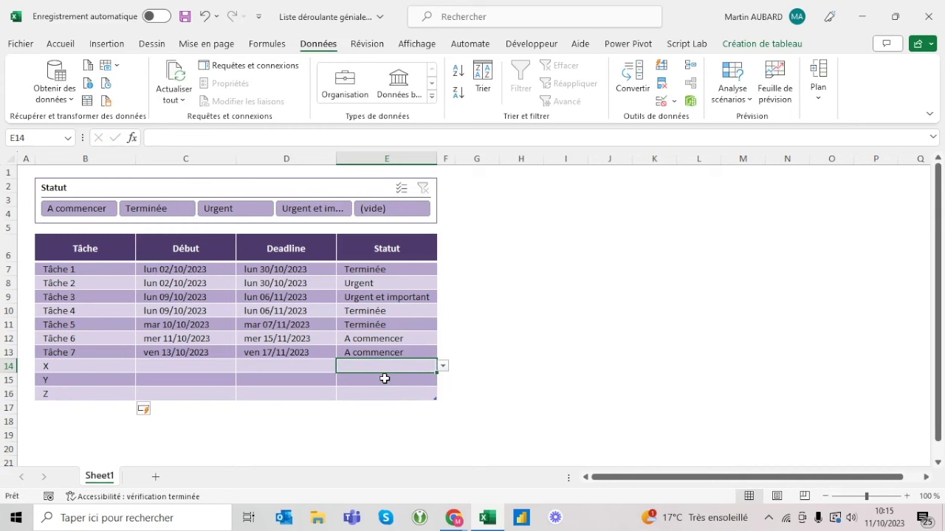
{"action": "type", "text": "Urgent et pas i"}
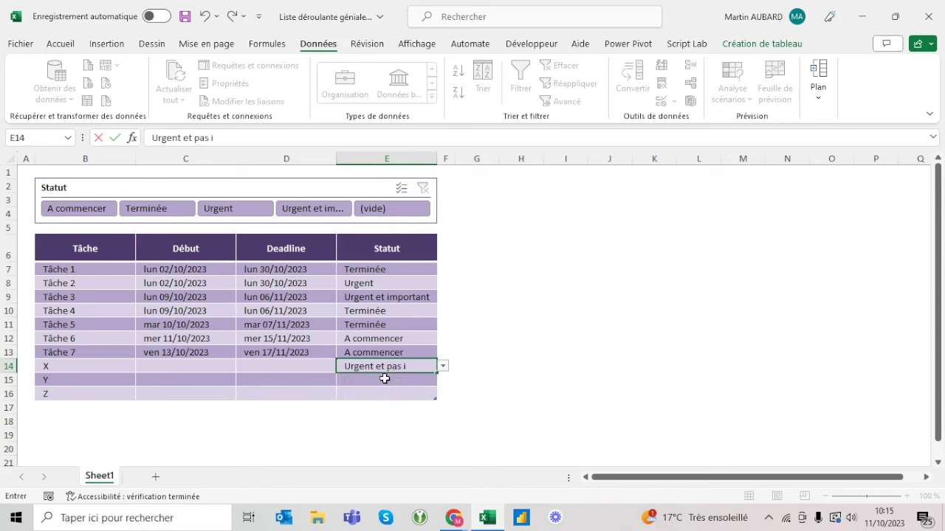
{"action": "type", "text": "mportant"}
{"action": "key", "text": "ctrl+Return"}
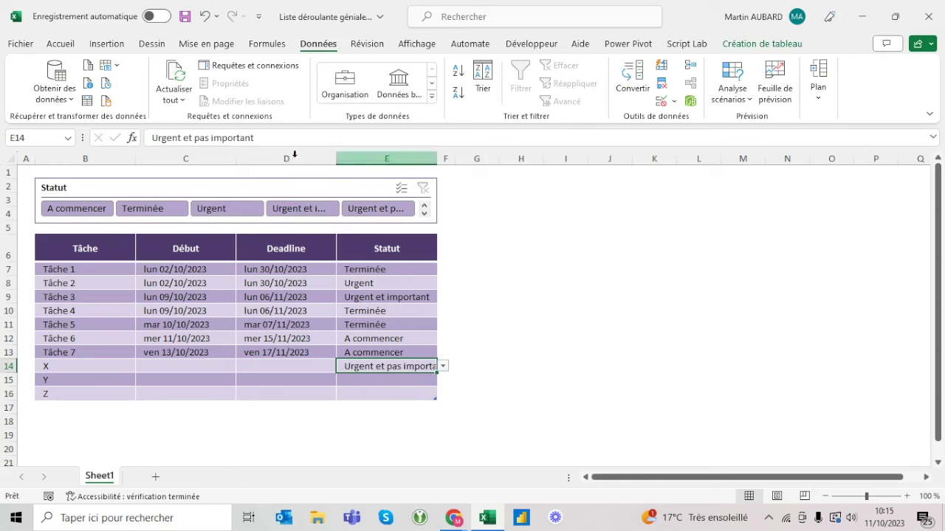
{"action": "left_click", "coordinate": [424, 213]}
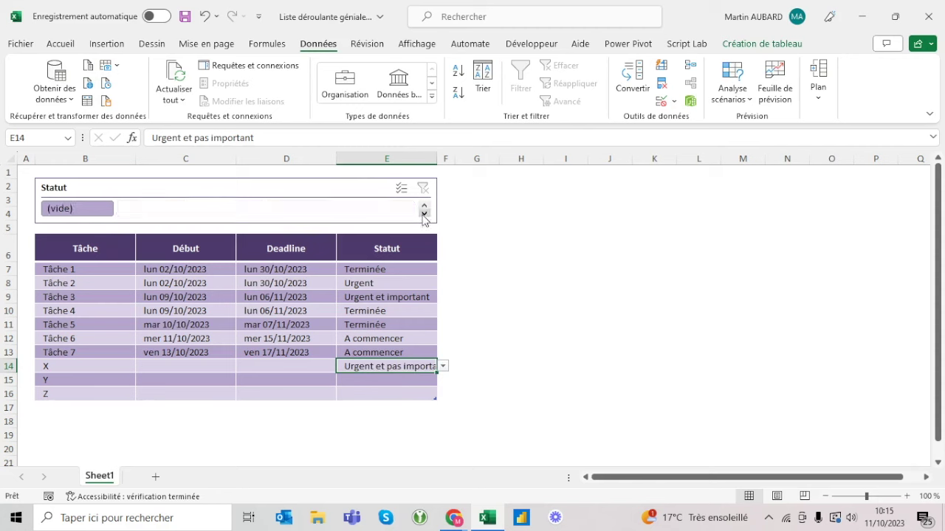
{"action": "left_click", "coordinate": [423, 206]}
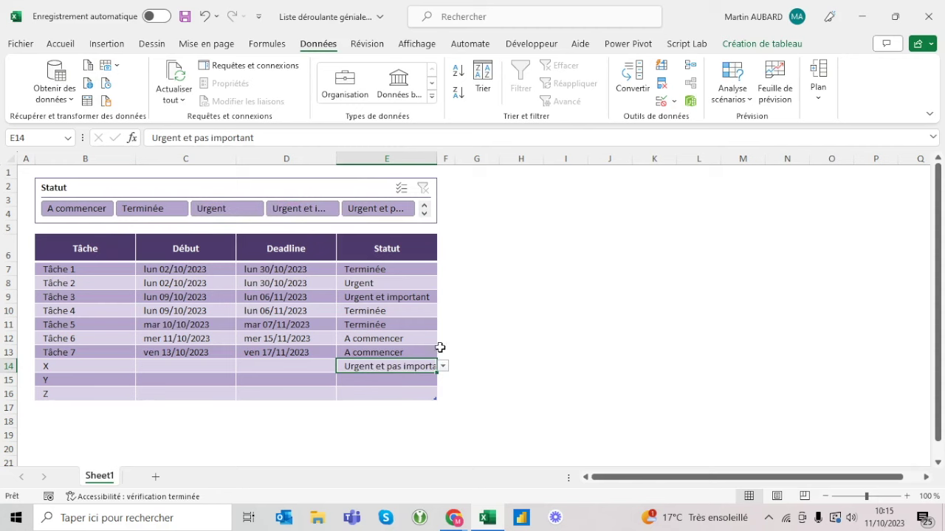
{"action": "key", "text": "Delete"}
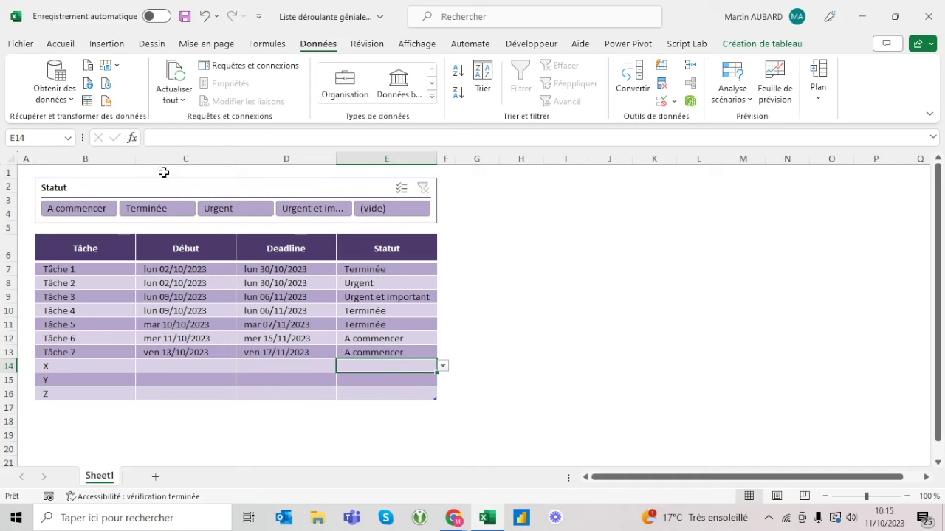
Bring up the Création de tableau options for inserting a slicer on the task table.
{"action": "left_click", "coordinate": [369, 323]}
{"action": "left_click", "coordinate": [745, 44]}
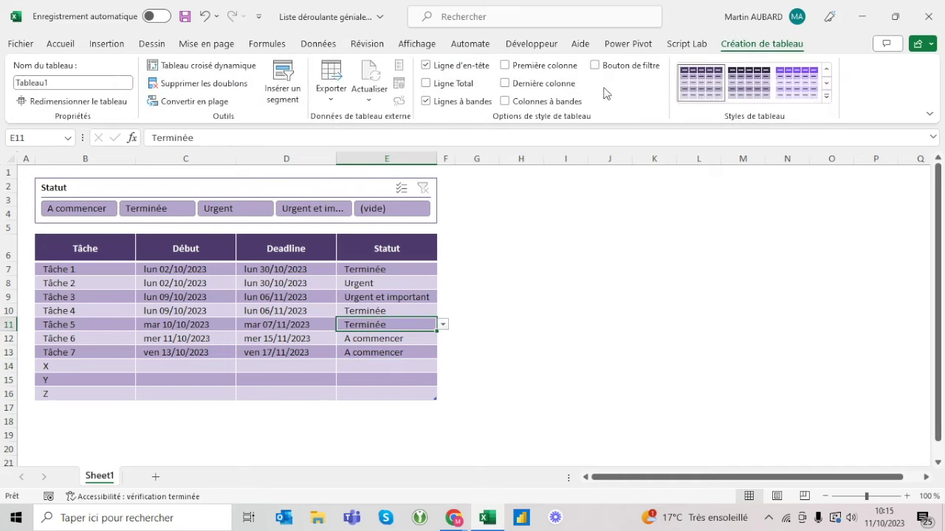
{"action": "left_click", "coordinate": [283, 88]}
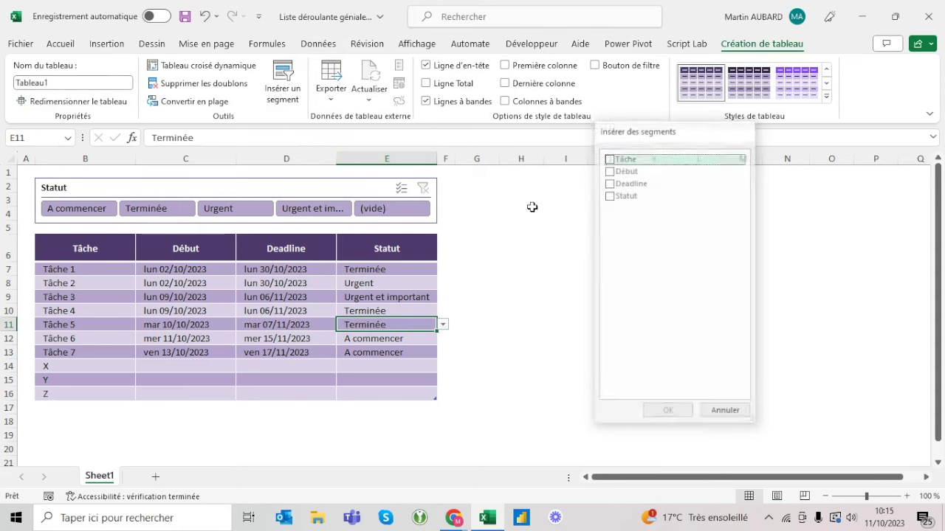
Test the Statut slicer with A commencer and Terminée, then clear its filter.
{"action": "left_click", "coordinate": [95, 208]}
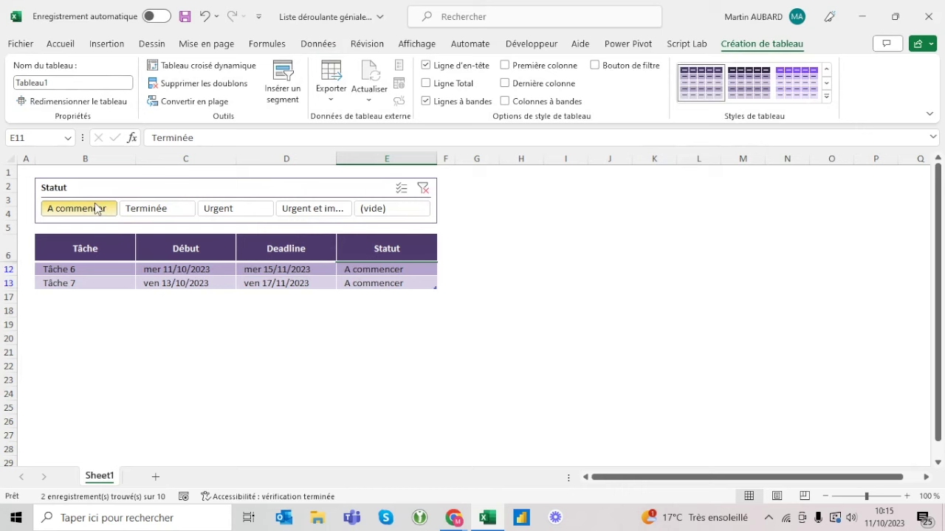
{"action": "left_click", "coordinate": [146, 208]}
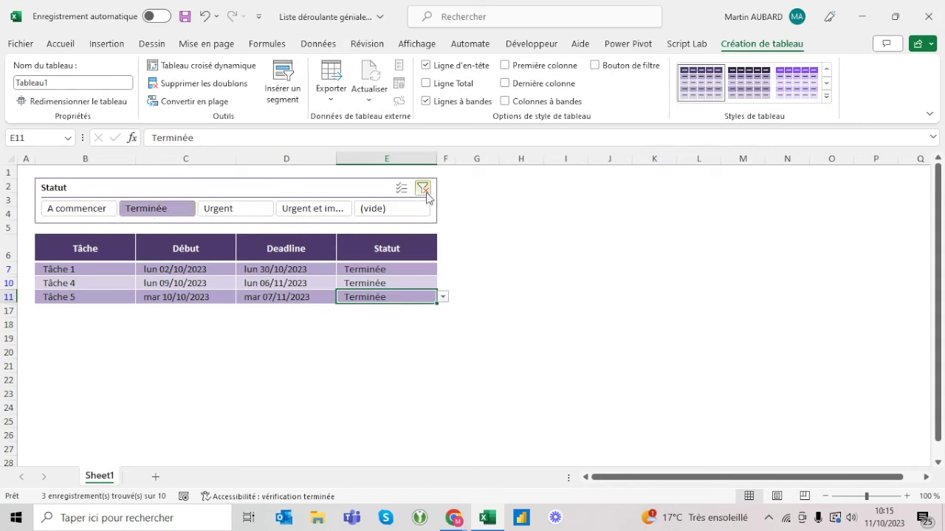
{"action": "left_click", "coordinate": [423, 188]}
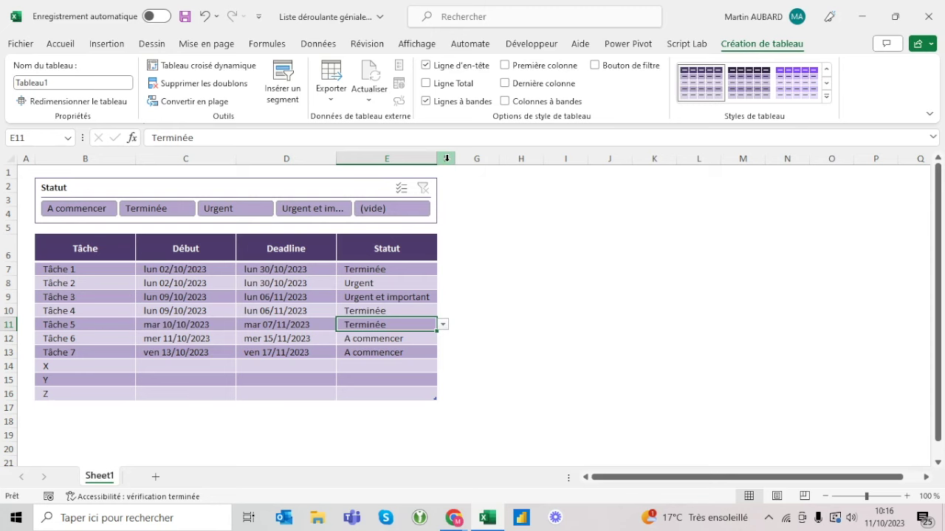
{"action": "left_click", "coordinate": [525, 246]}
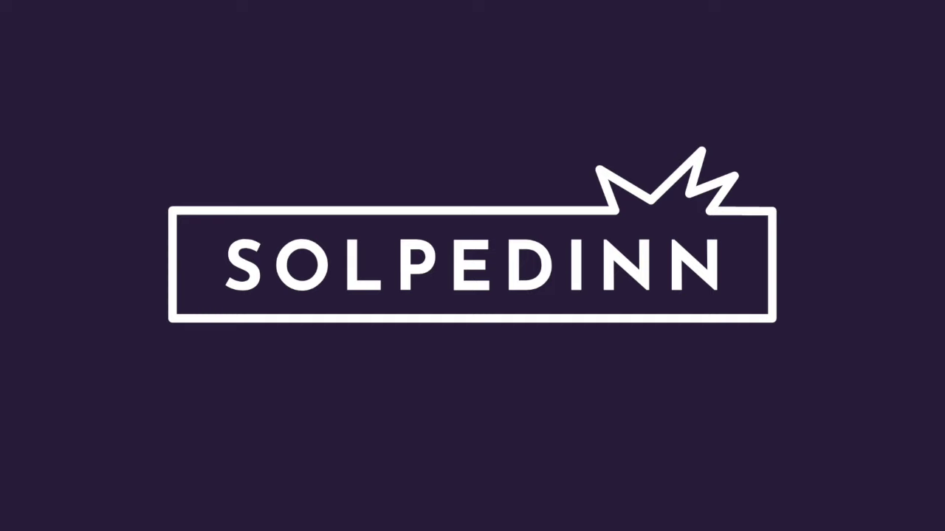